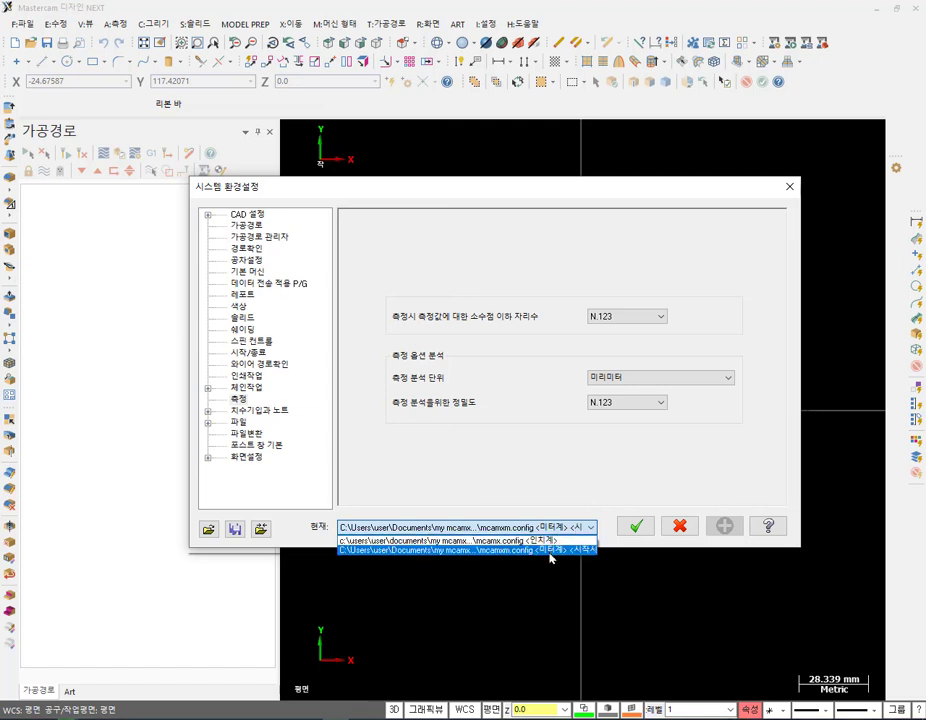
- Choose the metric mcamxm.config configuration and set the gradient background start colour to black (0)
left_click(549, 552)
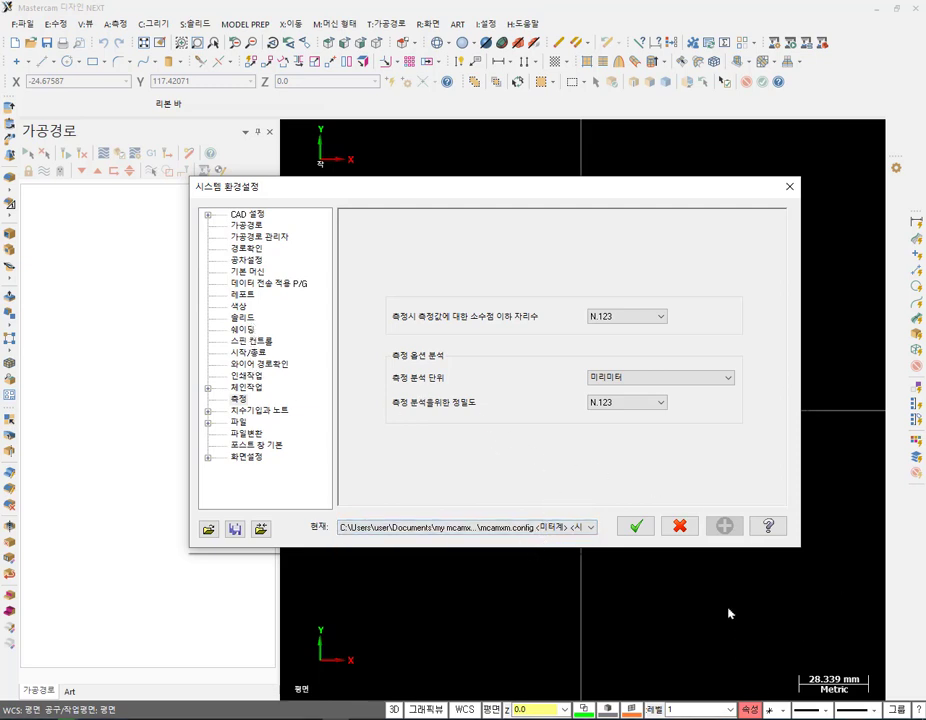
left_click(241, 306)
left_click(470, 357)
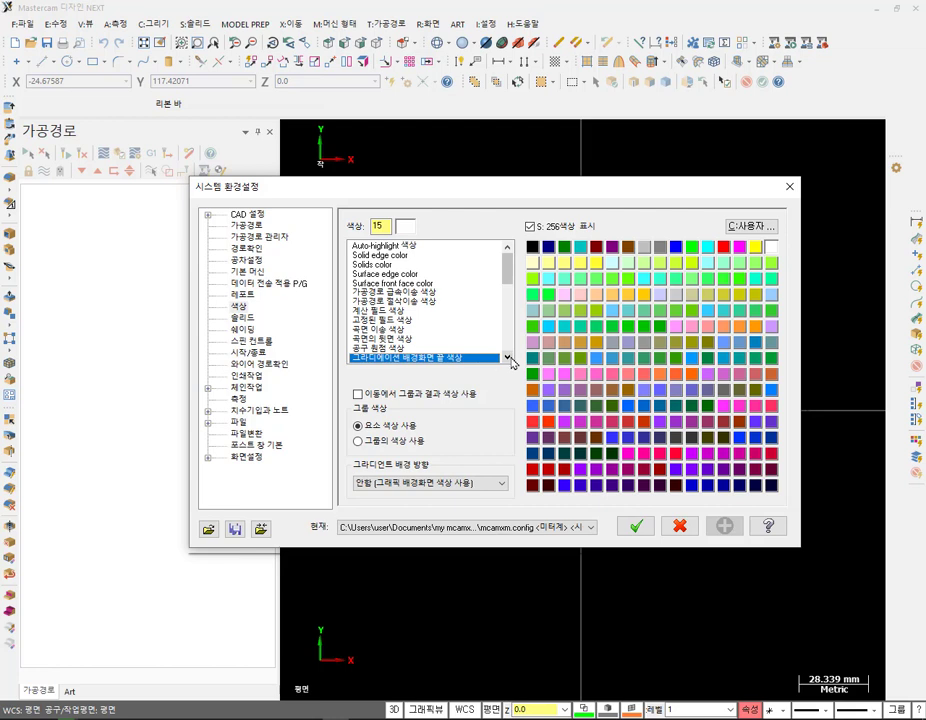
left_click(507, 357)
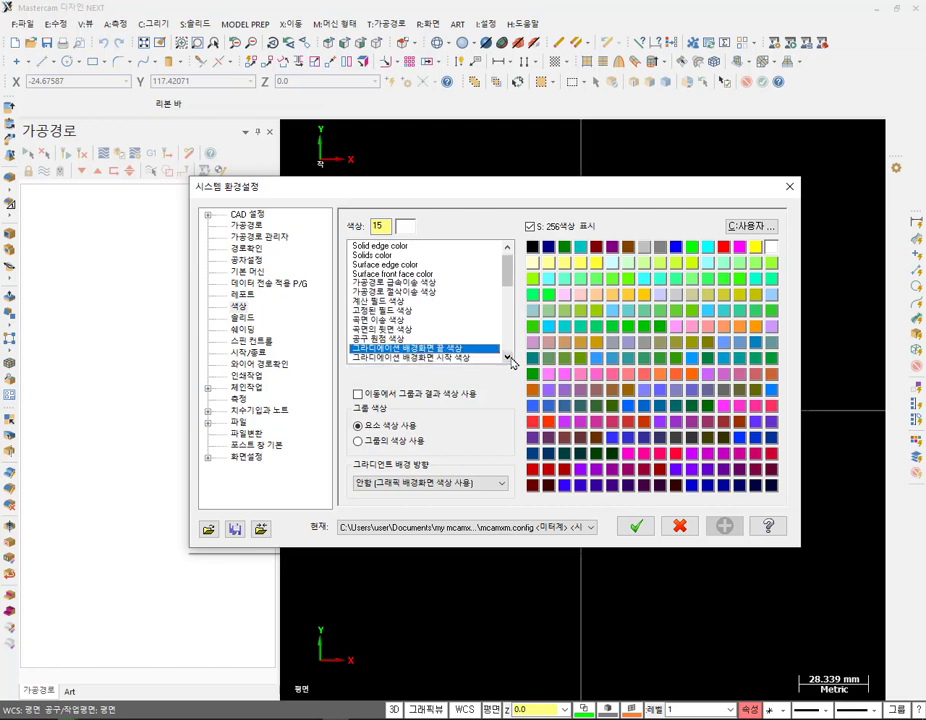
left_click(461, 357)
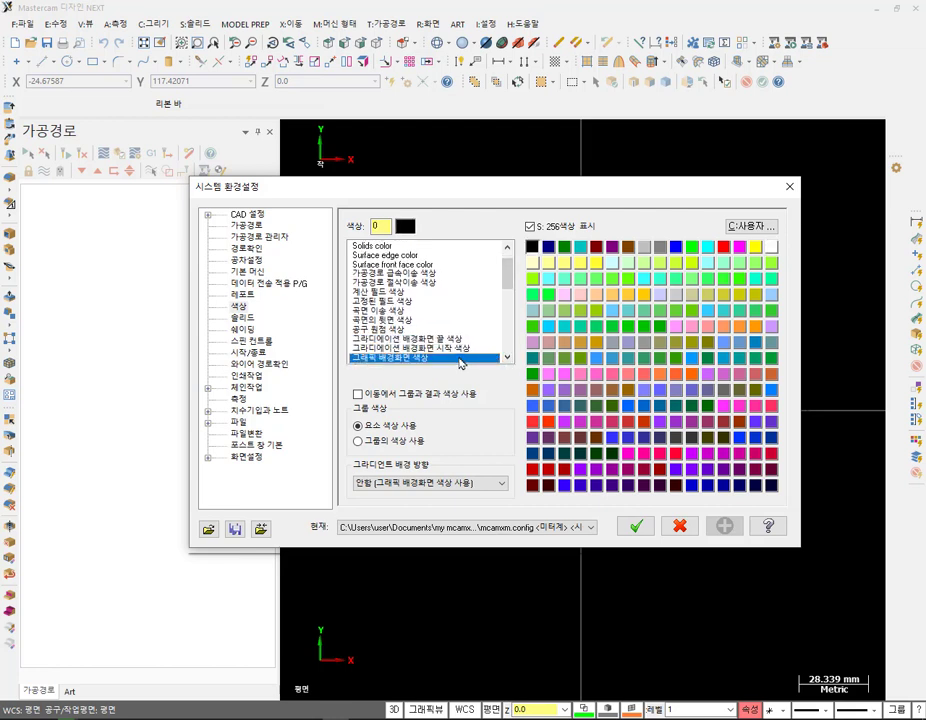
scroll(461, 359, "down", 1)
left_click(459, 351)
left_click_drag(459, 350, 459, 347)
left_click(459, 341)
left_click(460, 348)
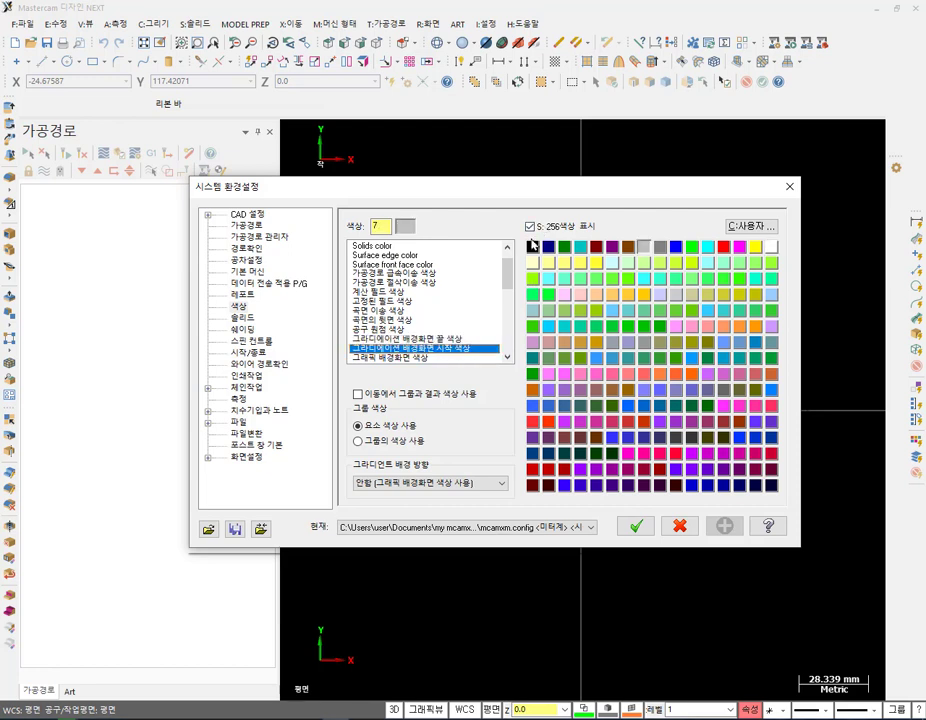
left_click(533, 245)
- Set the gradient background end colour to black (0) and enable group and result colours for transforms
left_click(452, 330, "ctrl")
left_click(454, 339)
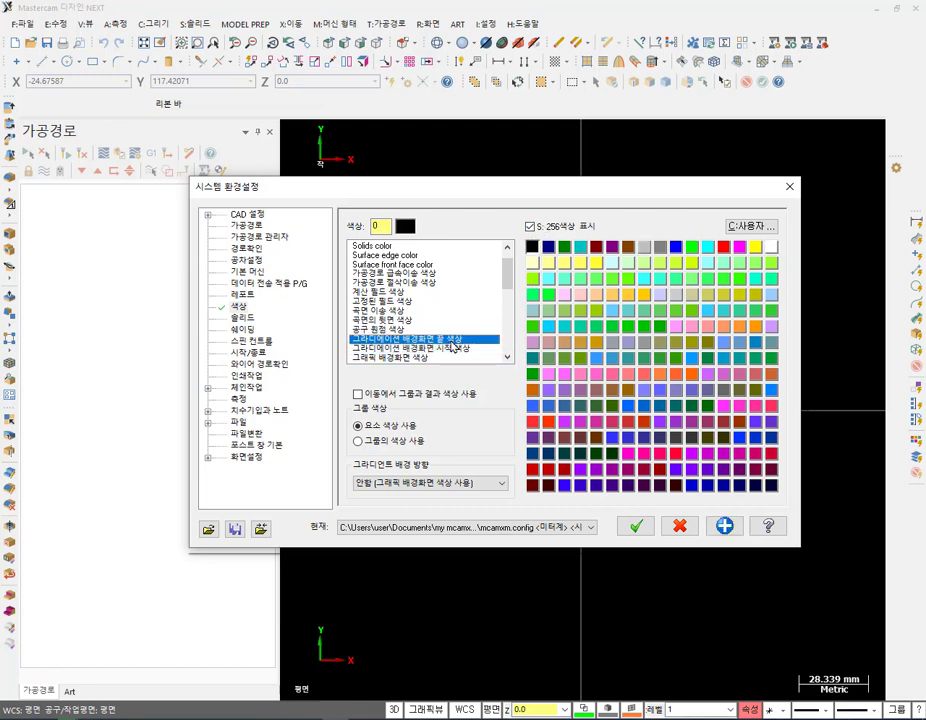
left_click(533, 247)
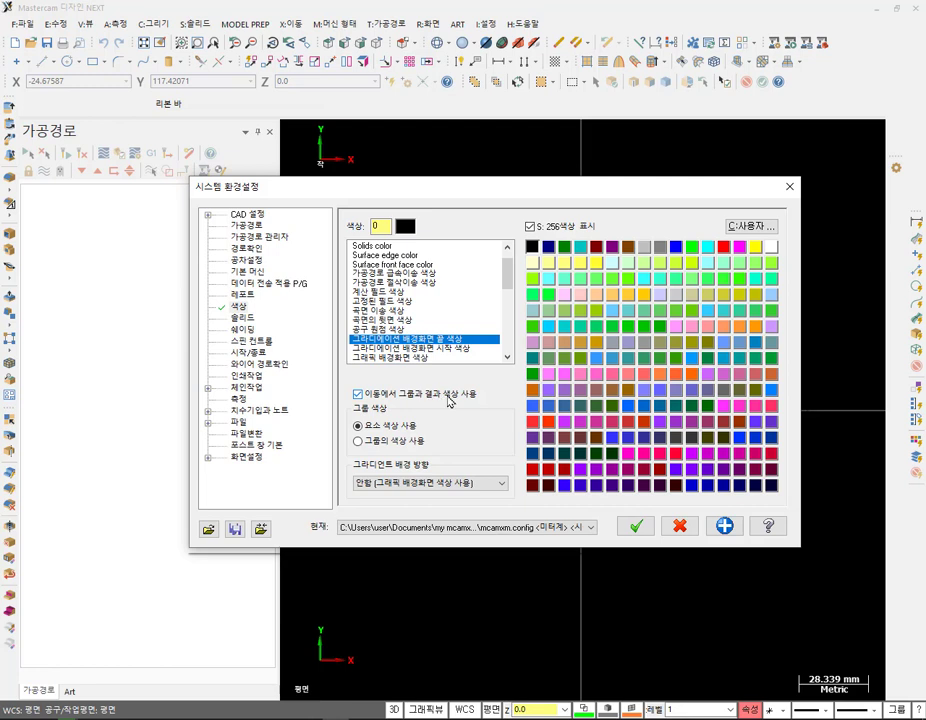
left_click(358, 395)
- Set the start/exit editor to CIMCOEdit.exe from C:\CIMCO\CIMCOEdit8 and the startup product to milling (밀링)
left_click(250, 353)
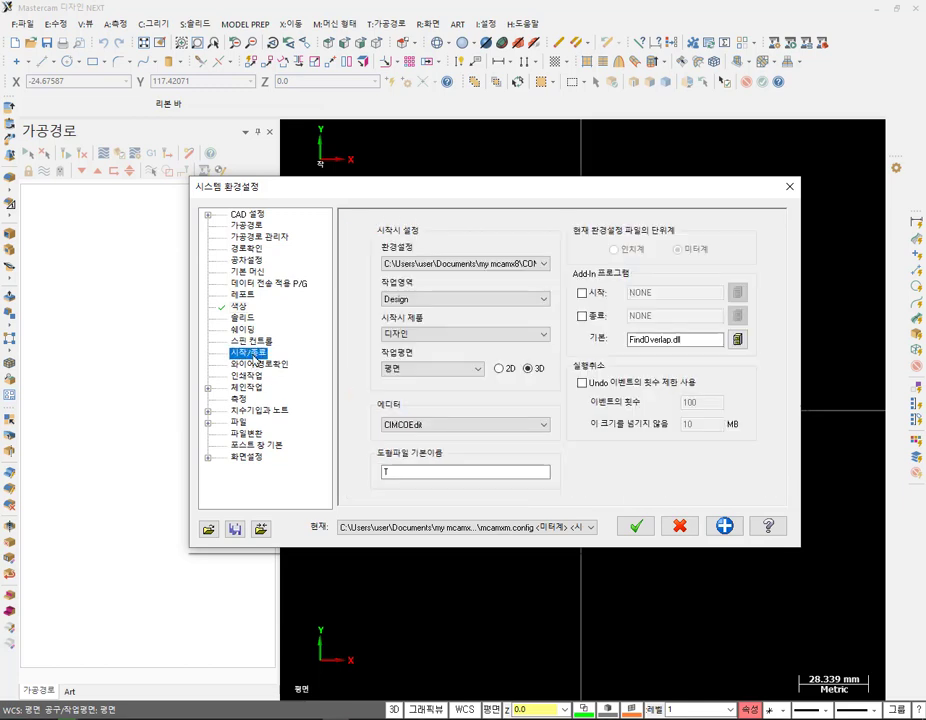
left_click(484, 426)
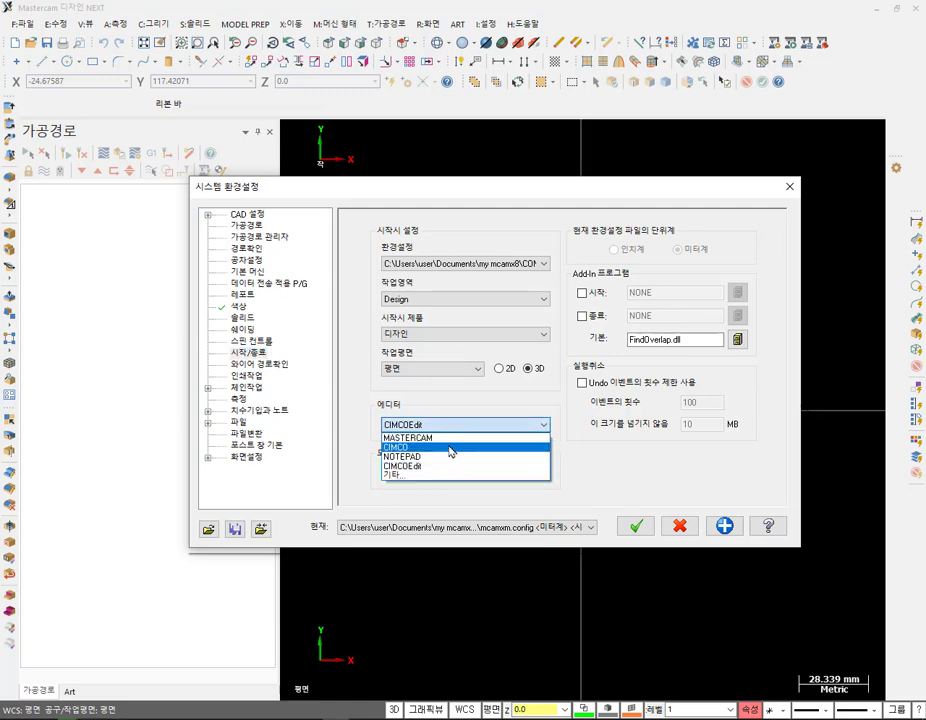
left_click(421, 477)
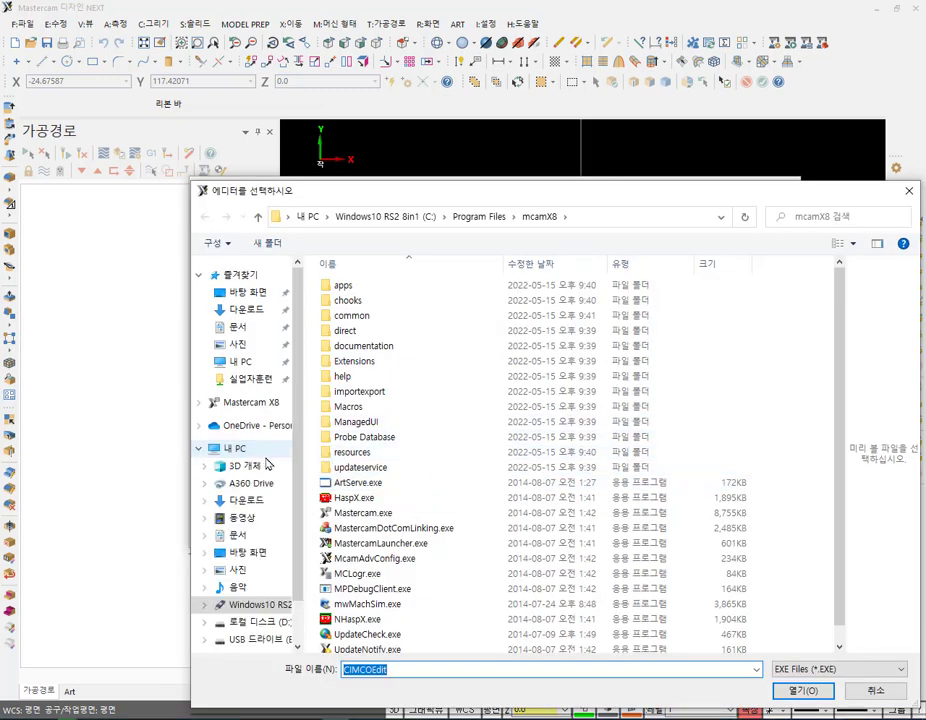
left_click(236, 448)
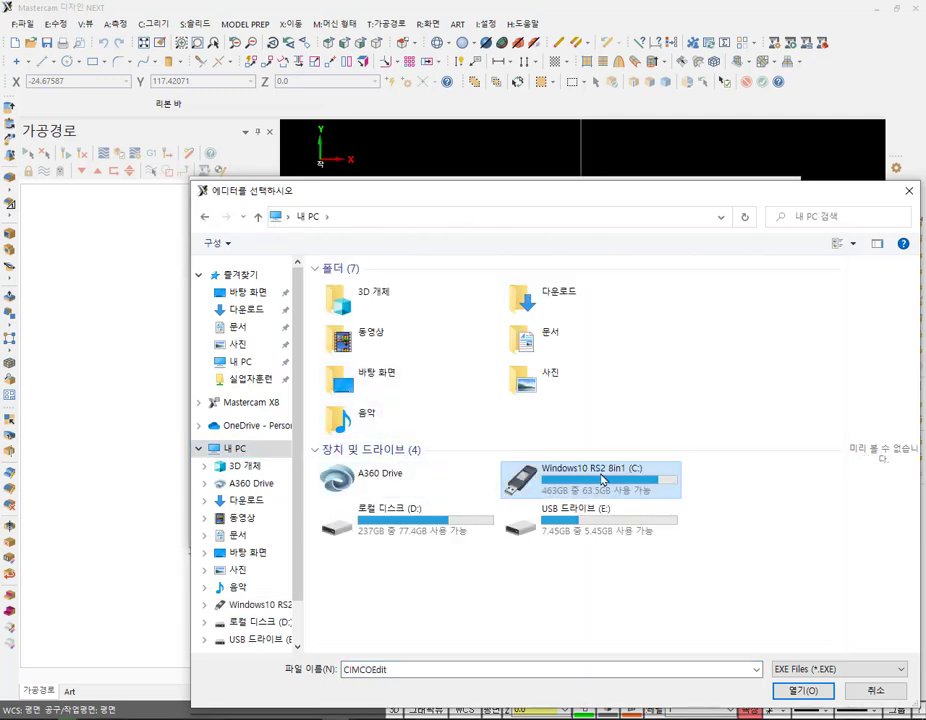
double_click(597, 473)
double_click(378, 360)
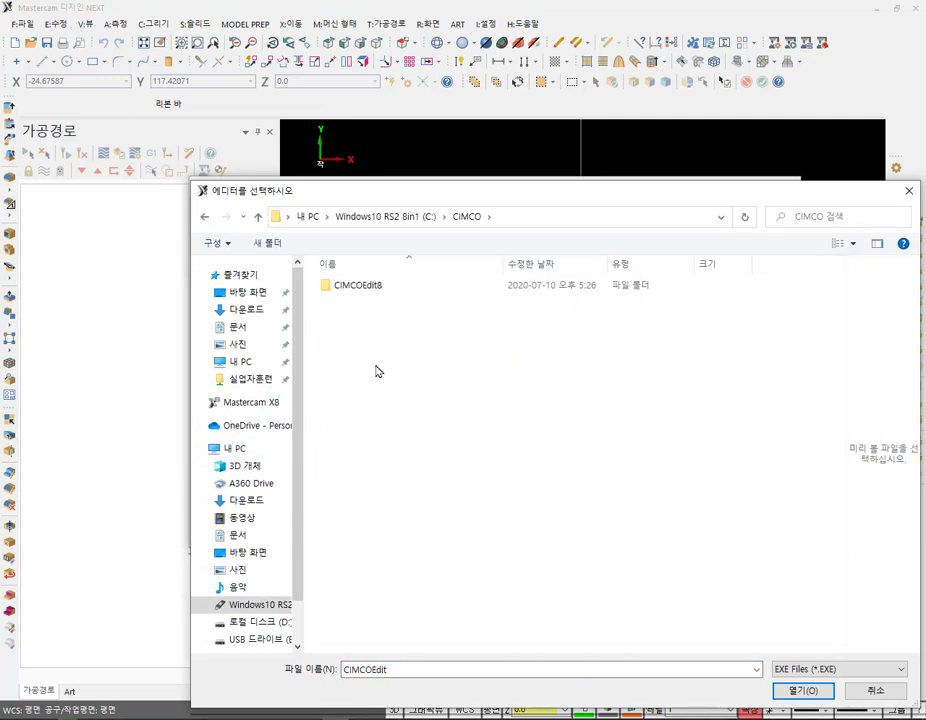
left_click(376, 288)
double_click(376, 288)
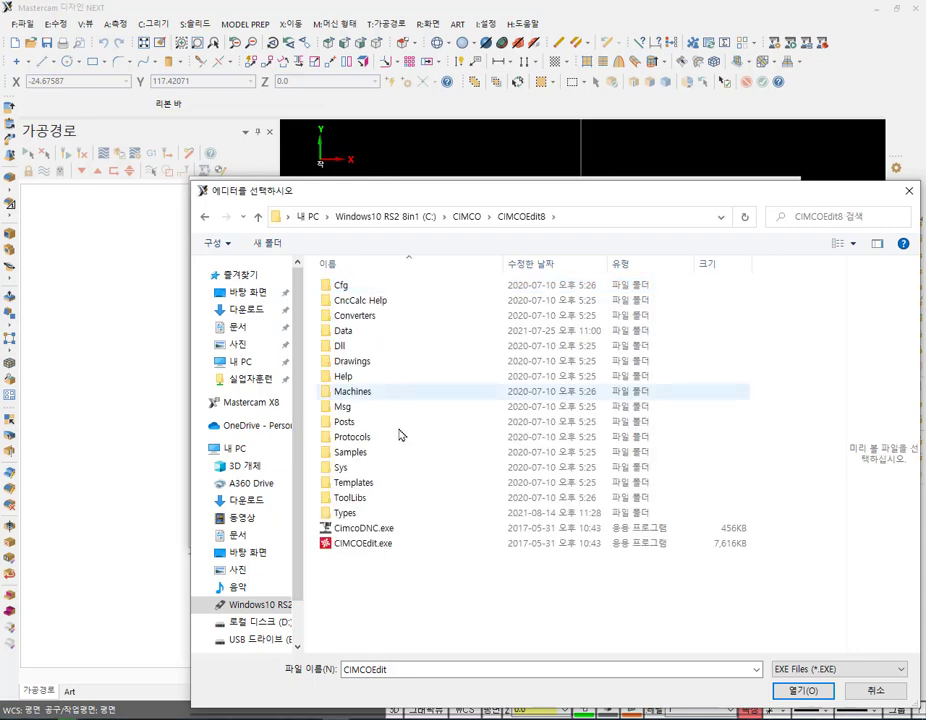
left_click(366, 543)
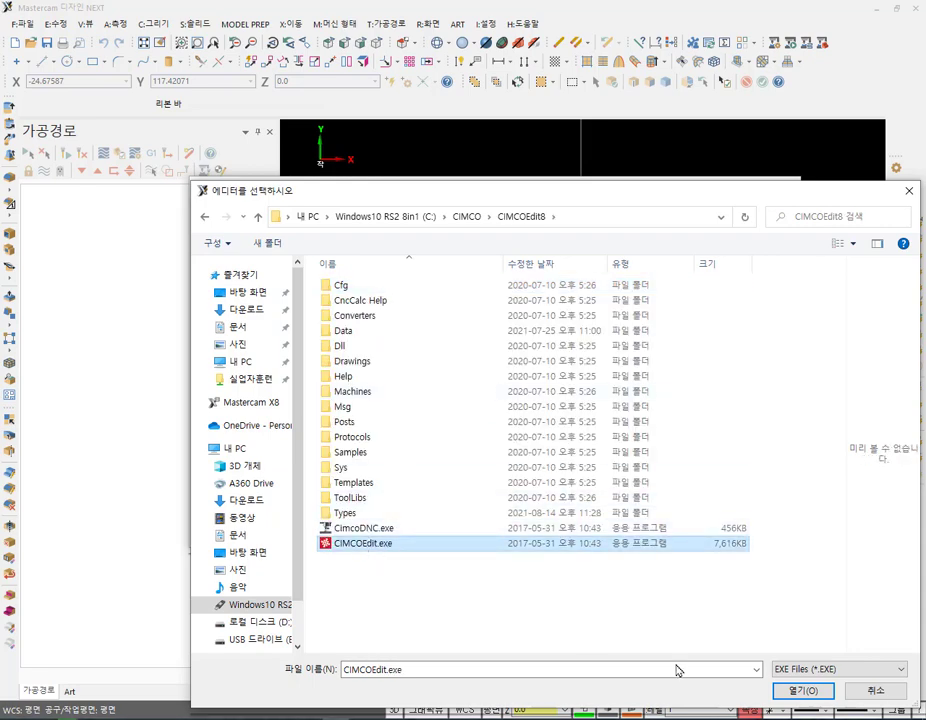
left_click(804, 690)
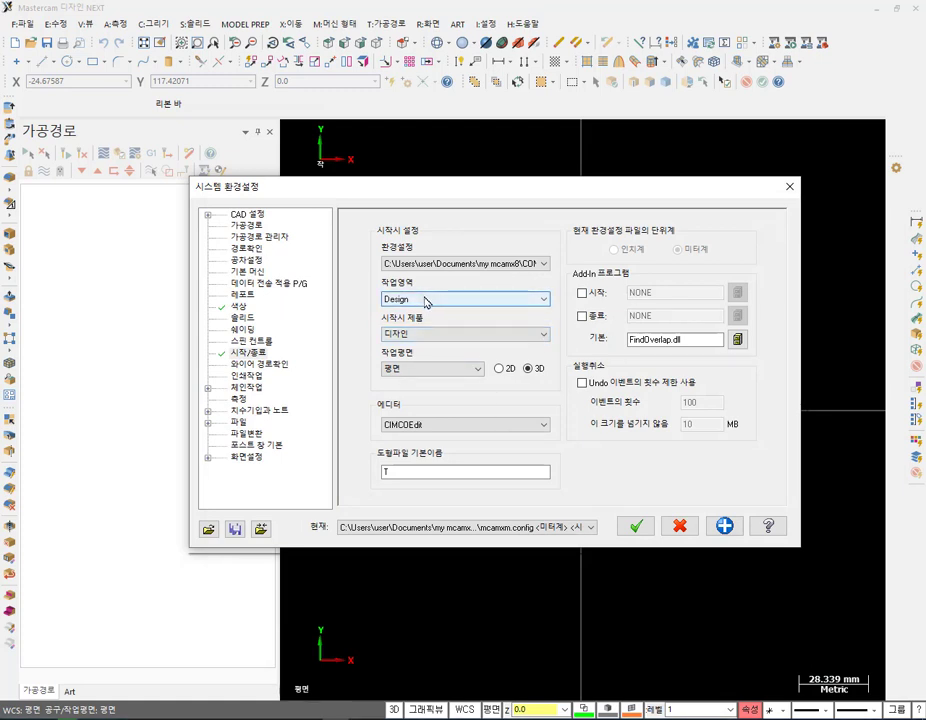
left_click(424, 334)
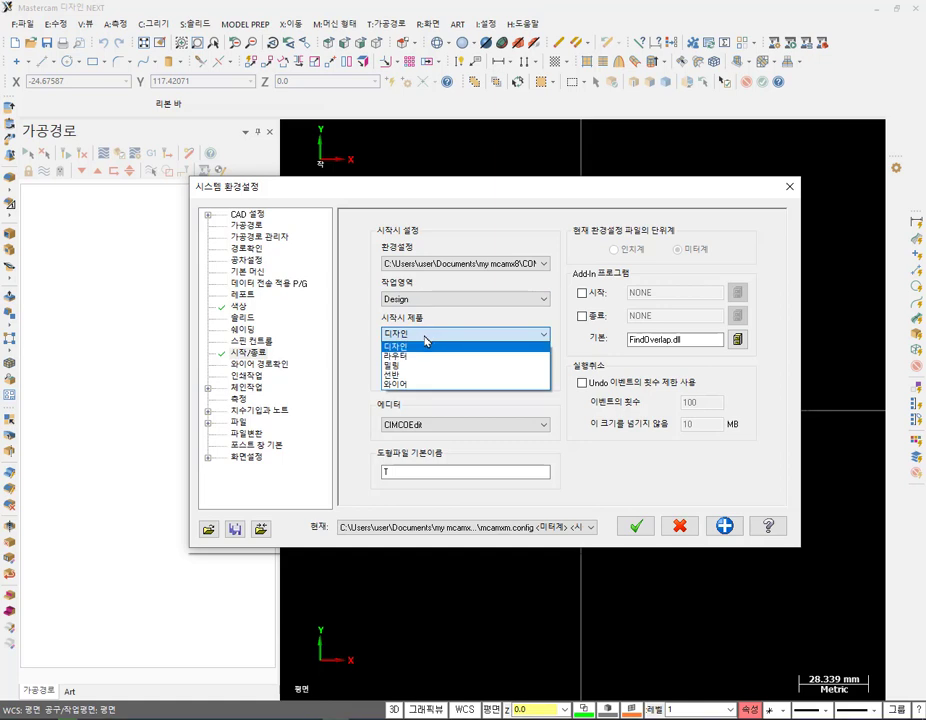
left_click(424, 367)
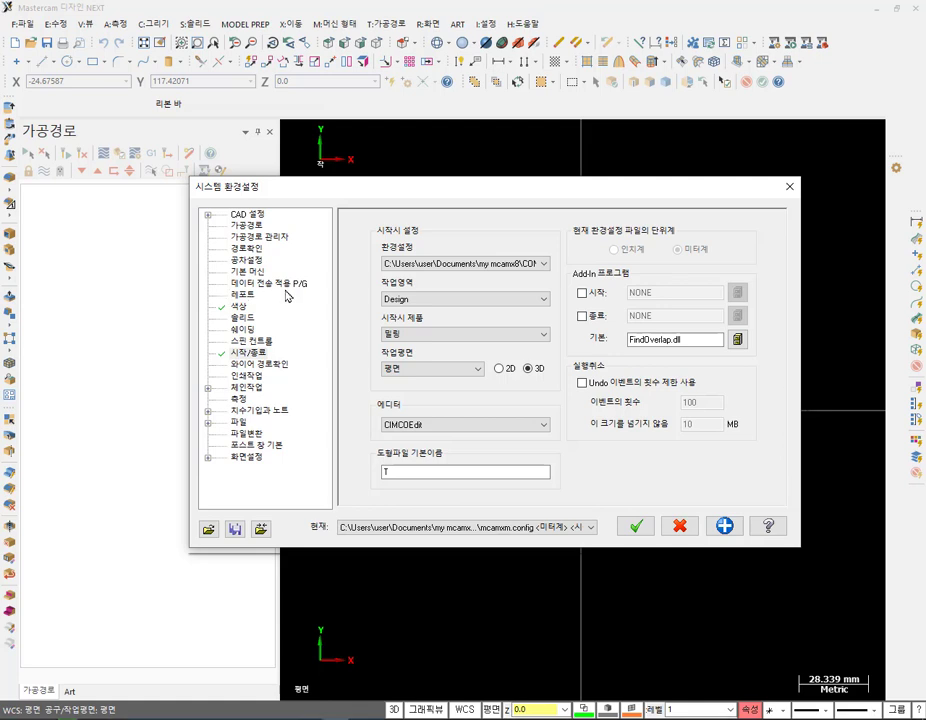
- Toggle the CAD setting that matches the tool/construction plane to graphics view changes on and back off
left_click(247, 216)
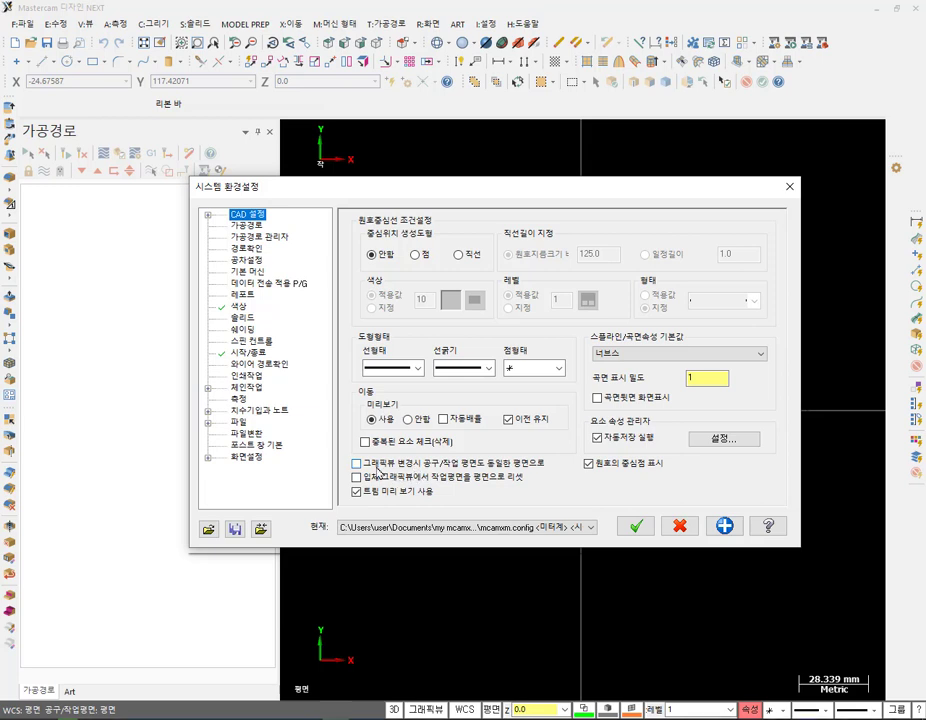
left_click(432, 466)
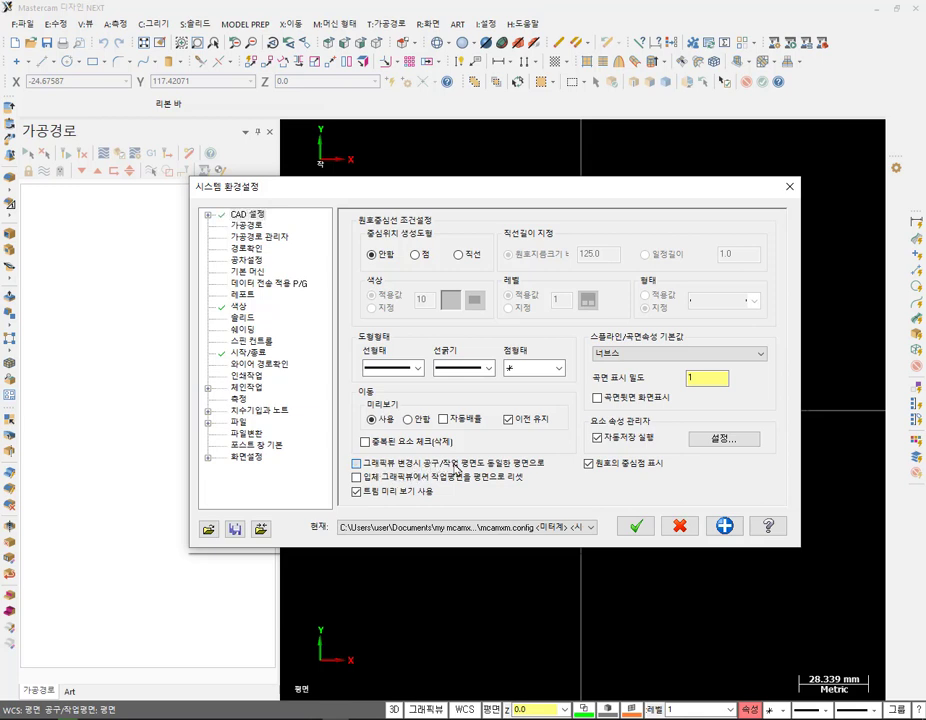
left_click(375, 475)
left_click(375, 469)
left_click(372, 469)
left_click(377, 467)
left_click(378, 480)
- Review the entity attribute manager's defaults, accept them, and apply the system configuration changes
left_click(725, 441)
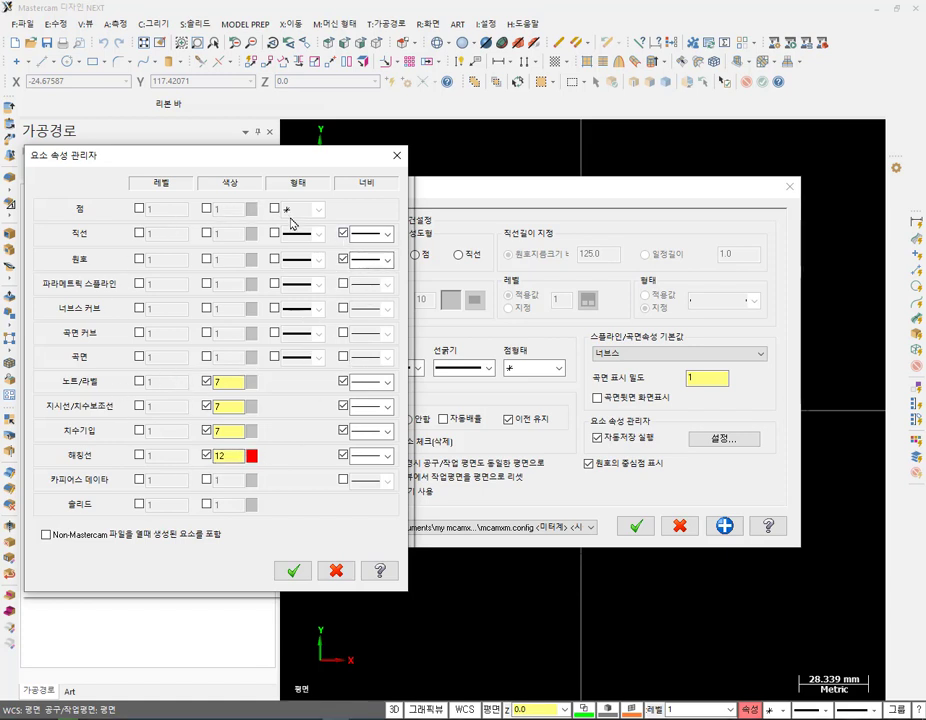
left_click(301, 571)
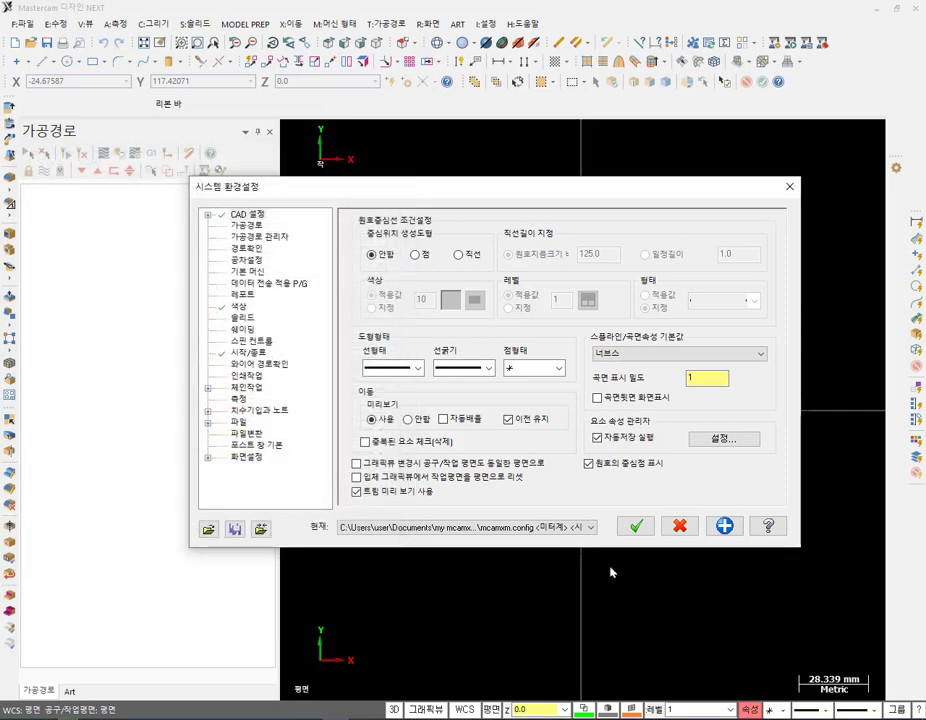
left_click(646, 530)
left_click(541, 417)
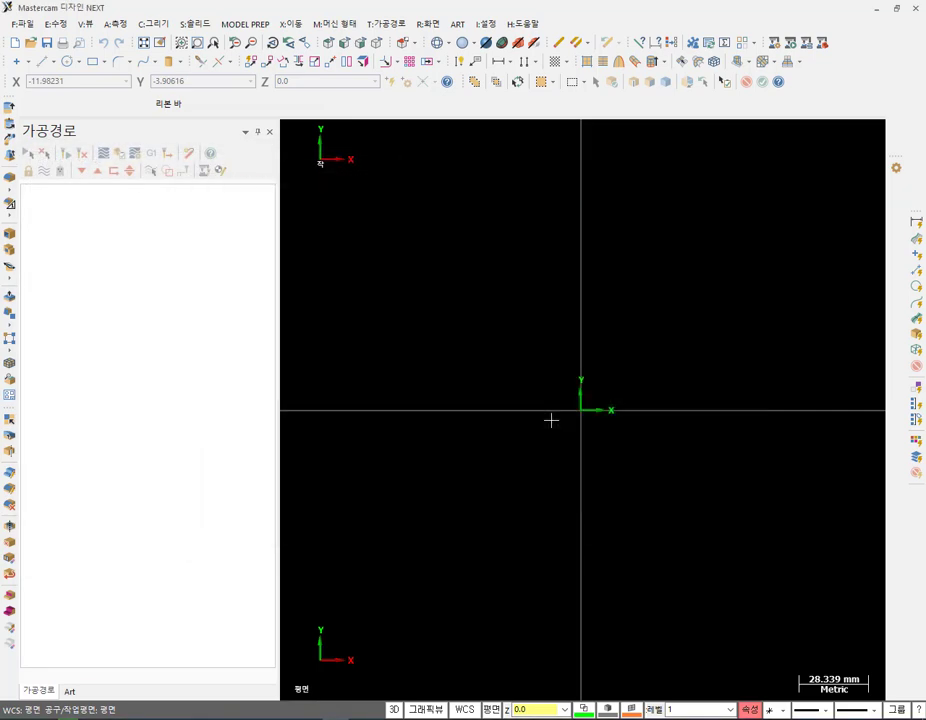
- Activate the default milling machine type and expand the new machine group's properties
scroll(690, 330, "down", 2)
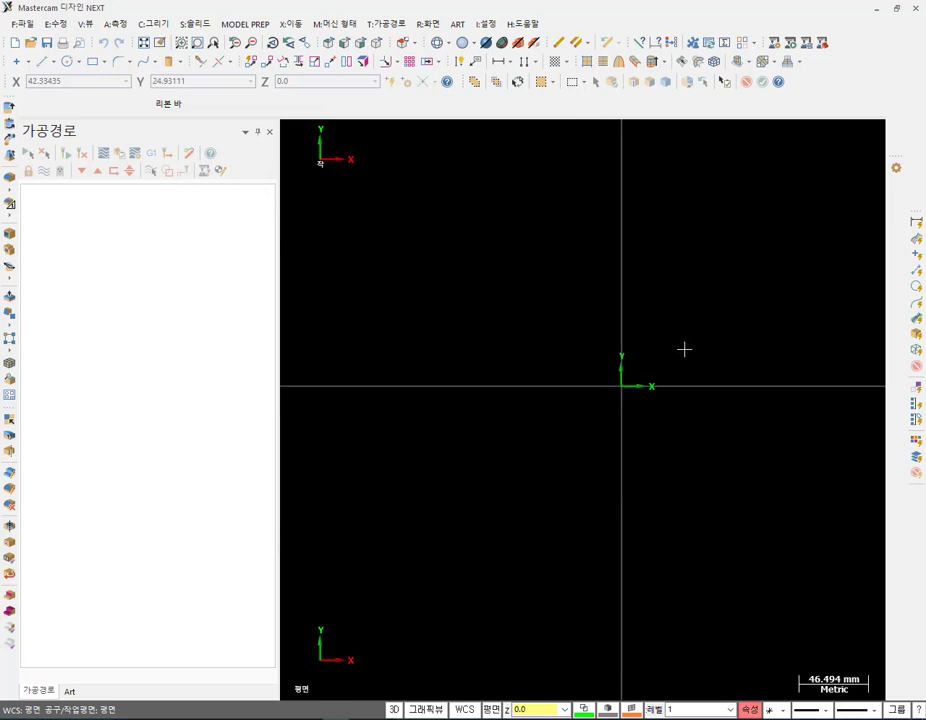
scroll(675, 310, "up", 1)
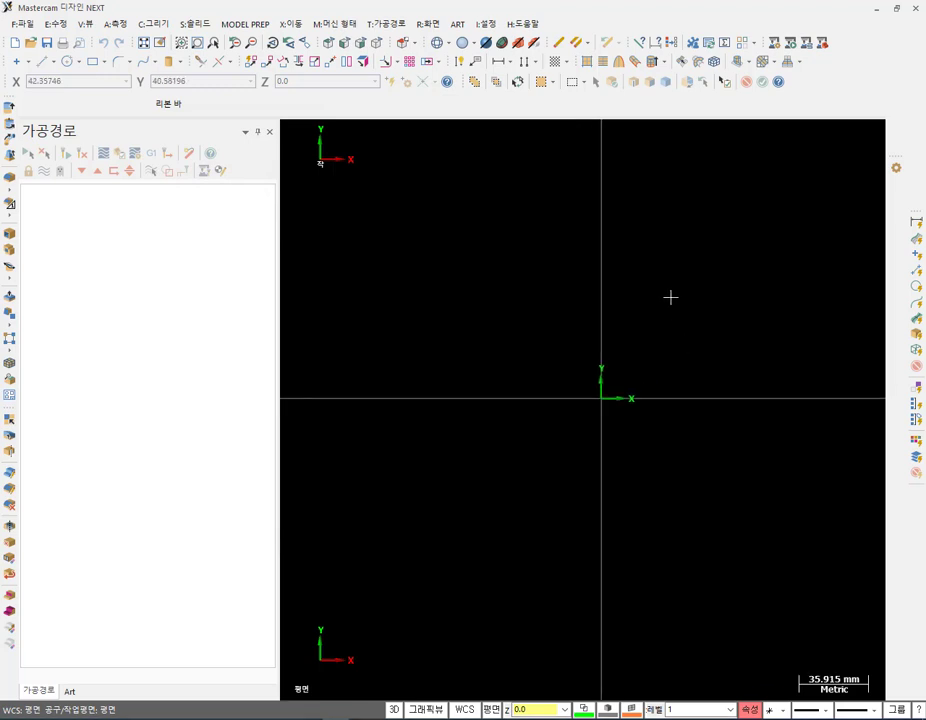
left_click(340, 24)
mouse_move(350, 40)
left_click(424, 42)
left_click(44, 210)
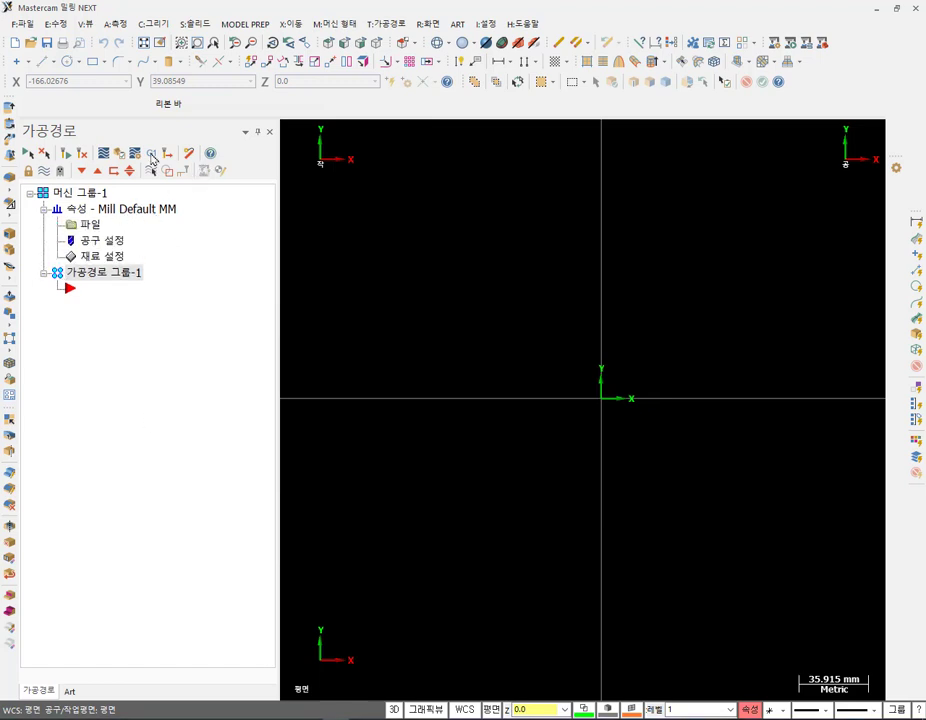
- Hide the toolpath manager and close the Art pane to enlarge the graphics area
left_click(82, 23)
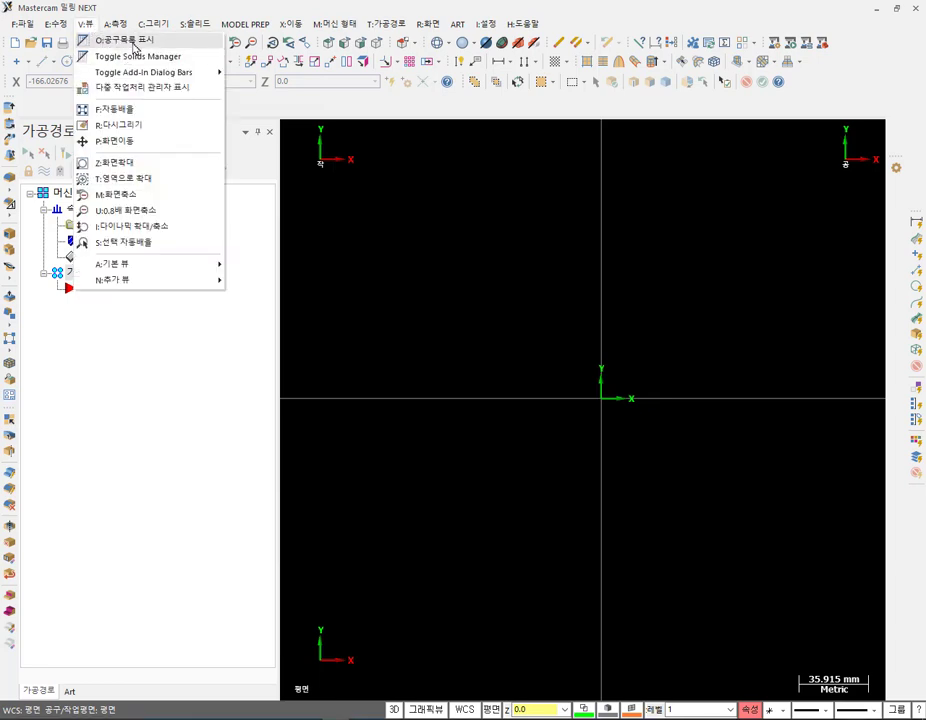
left_click(133, 41)
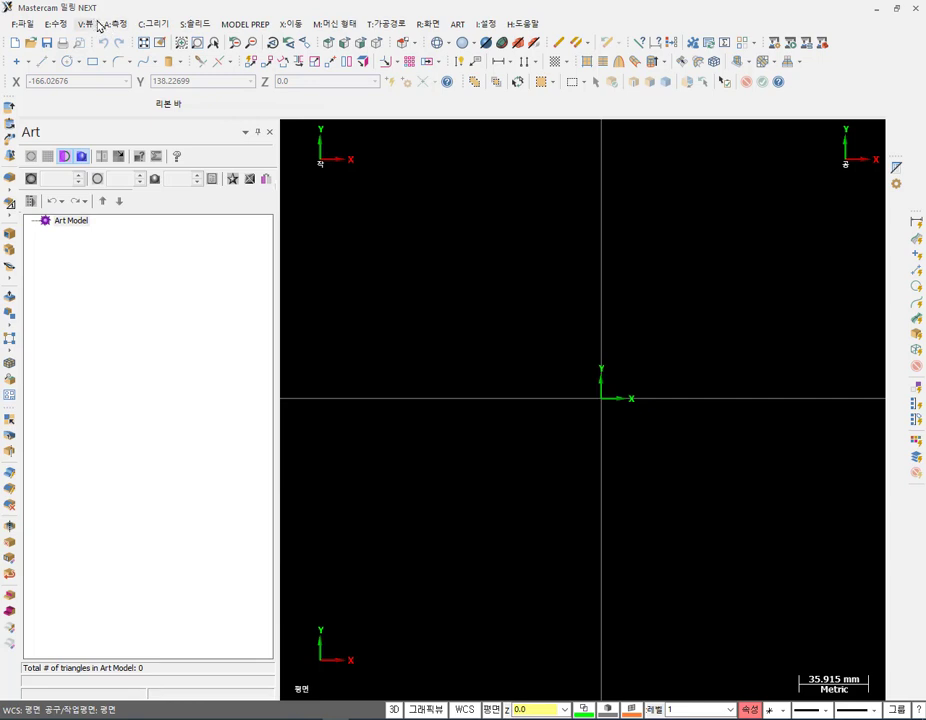
left_click(85, 24)
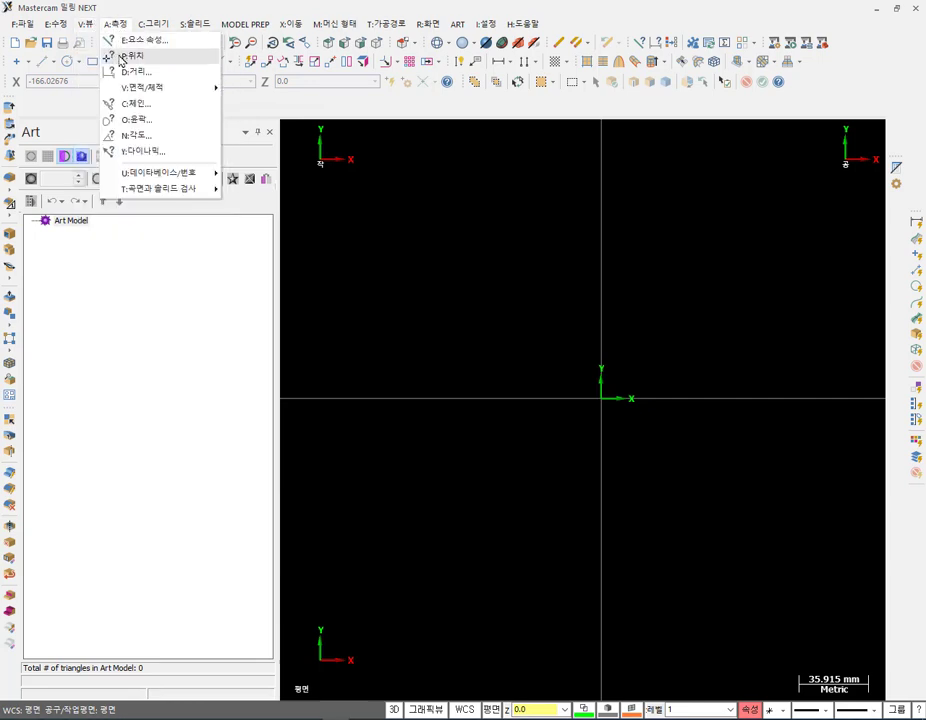
mouse_move(123, 77)
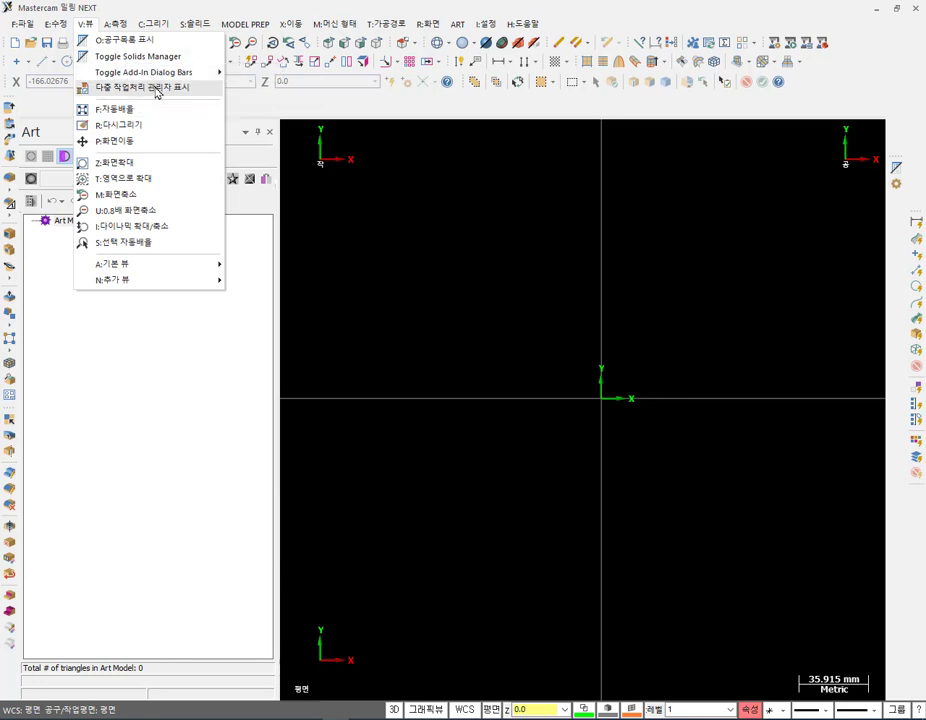
key("Escape")
left_click(269, 132)
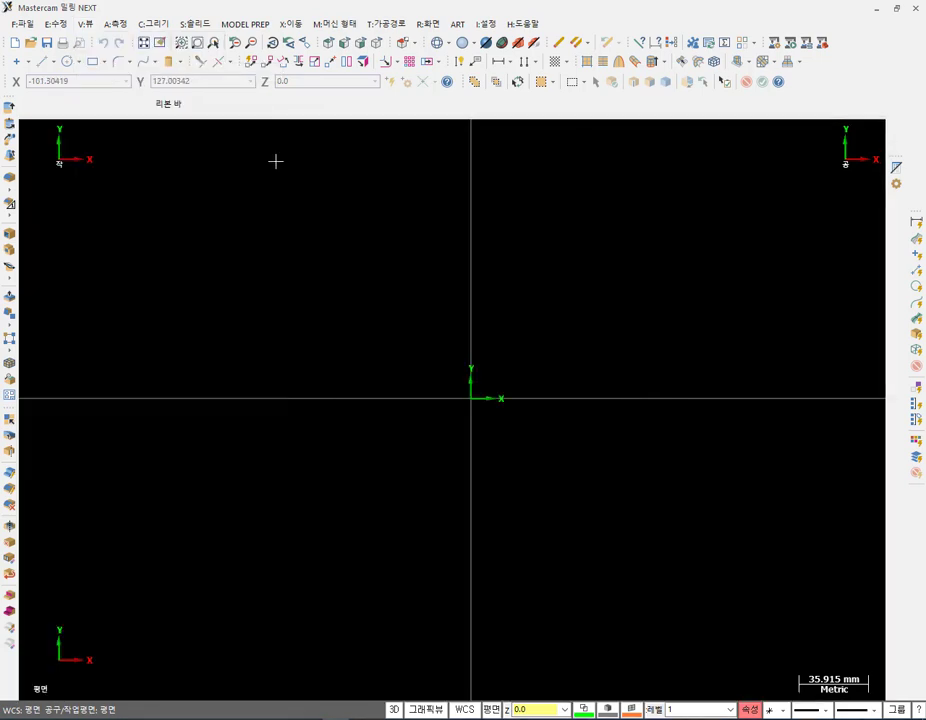
scroll(480, 337, "down", 1)
scroll(481, 339, "up", 1)
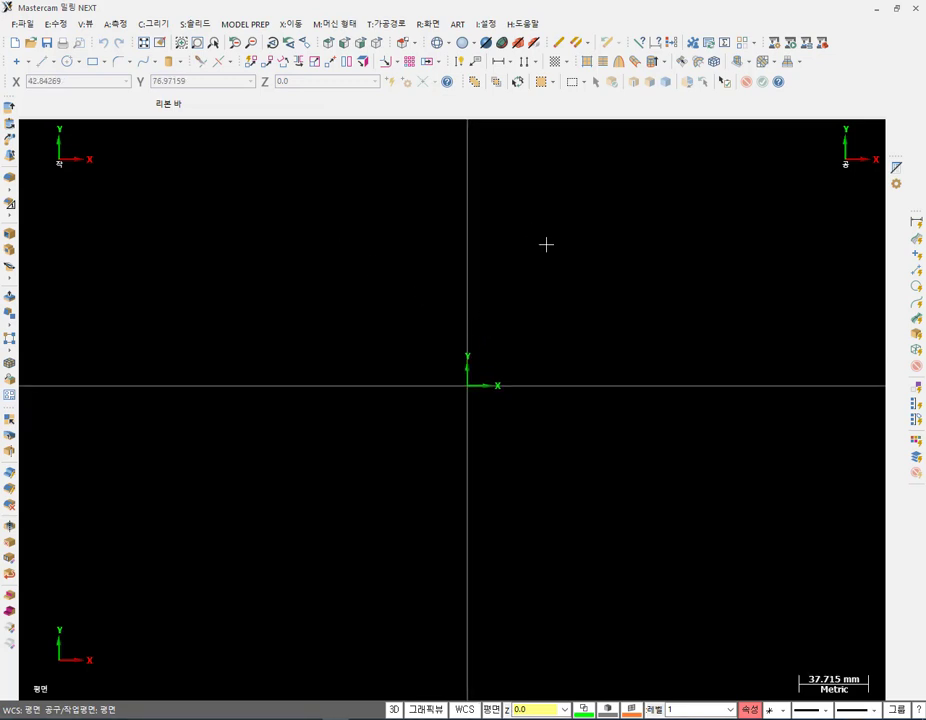
scroll(430, 465, "down", 1)
scroll(643, 276, "up", 1)
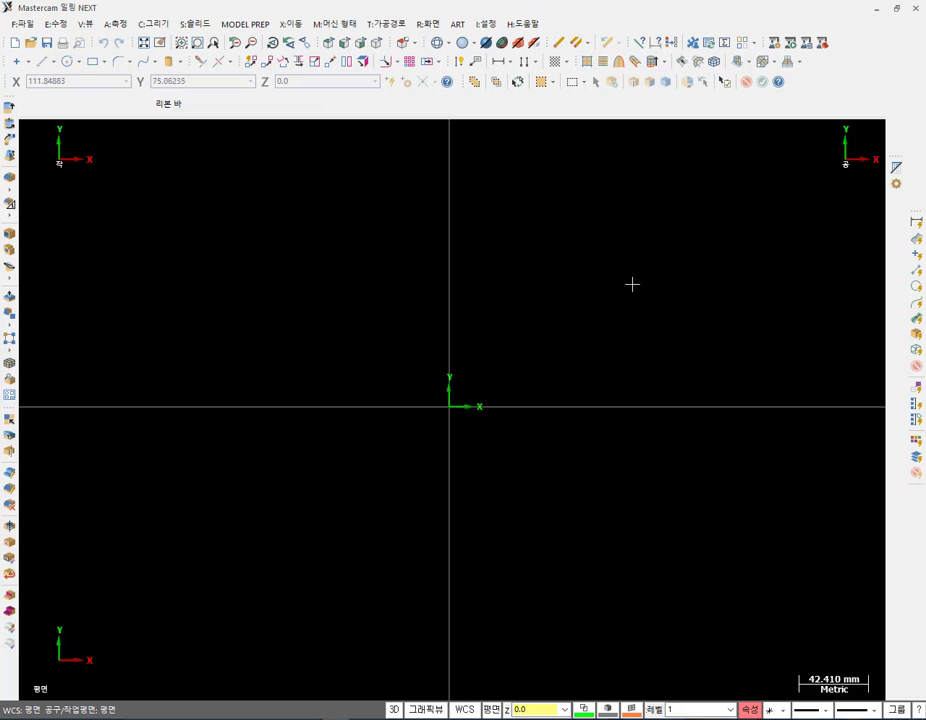
- Draw a rectangle about 145 mm wide and 136 mm high, with its lower-left corner at the origin
left_click(106, 63)
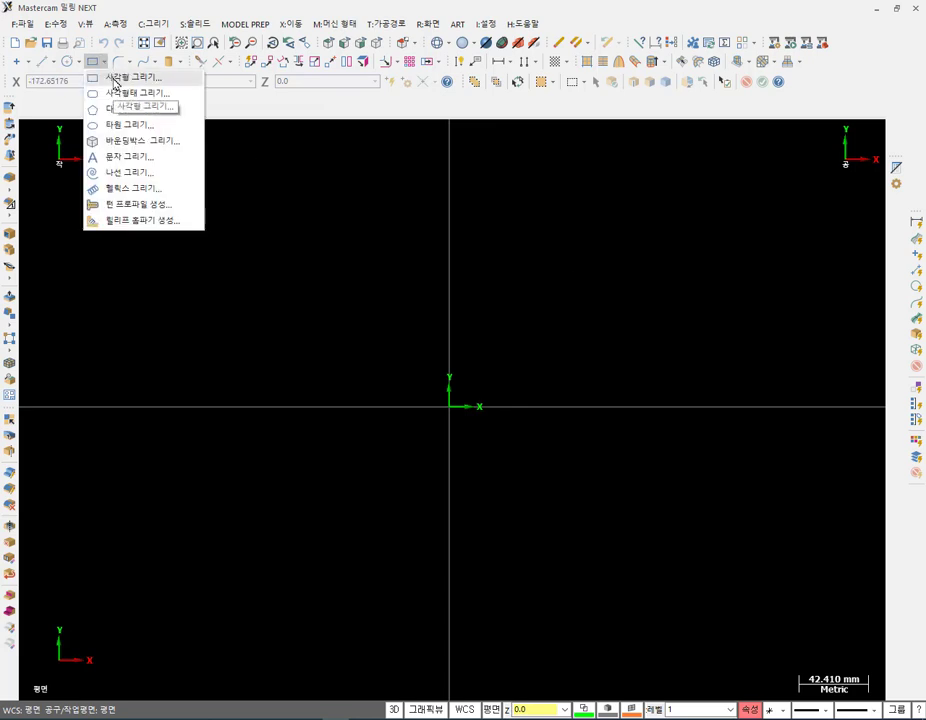
left_click(115, 80)
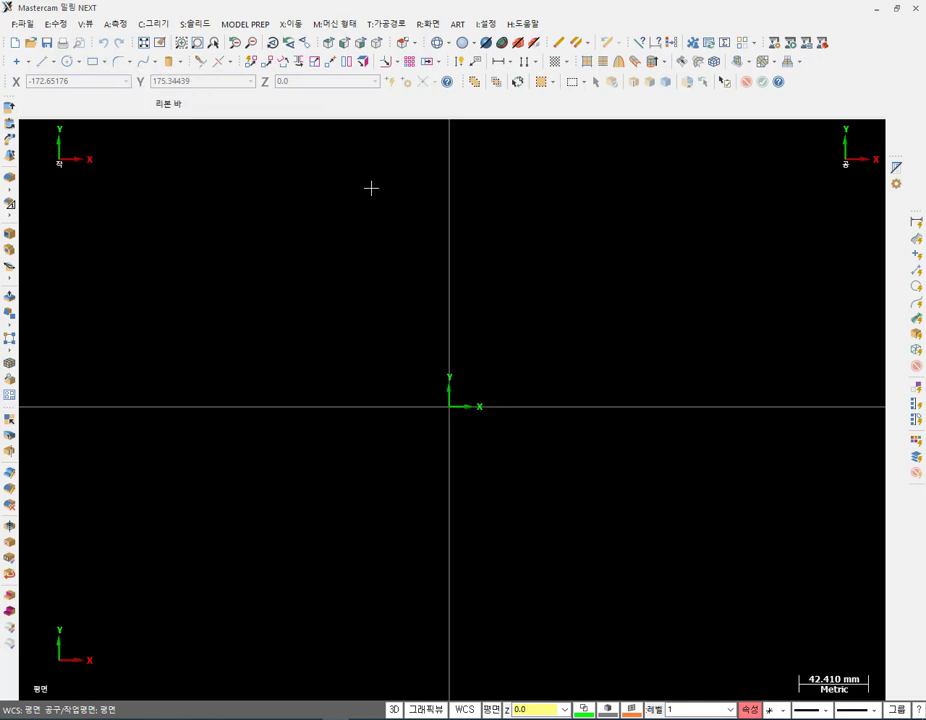
left_click(164, 26)
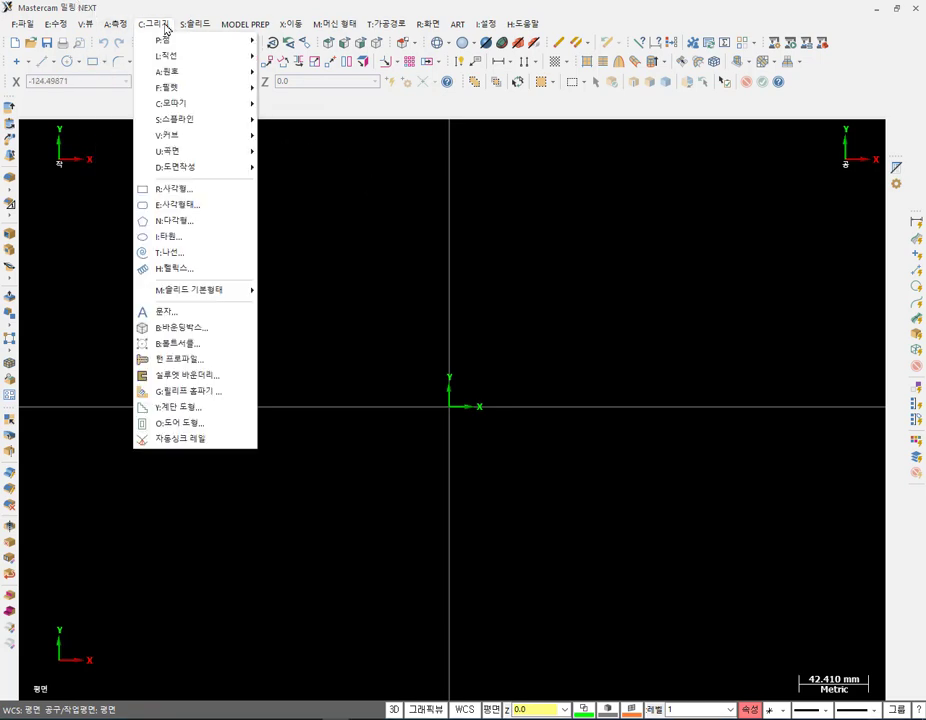
left_click(189, 194)
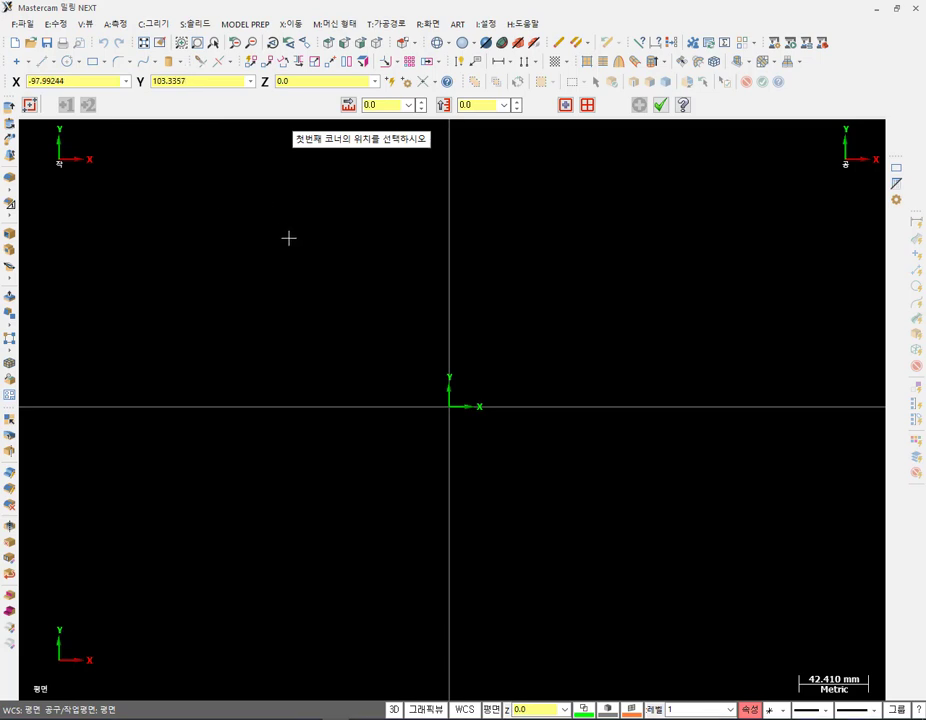
left_click(458, 411)
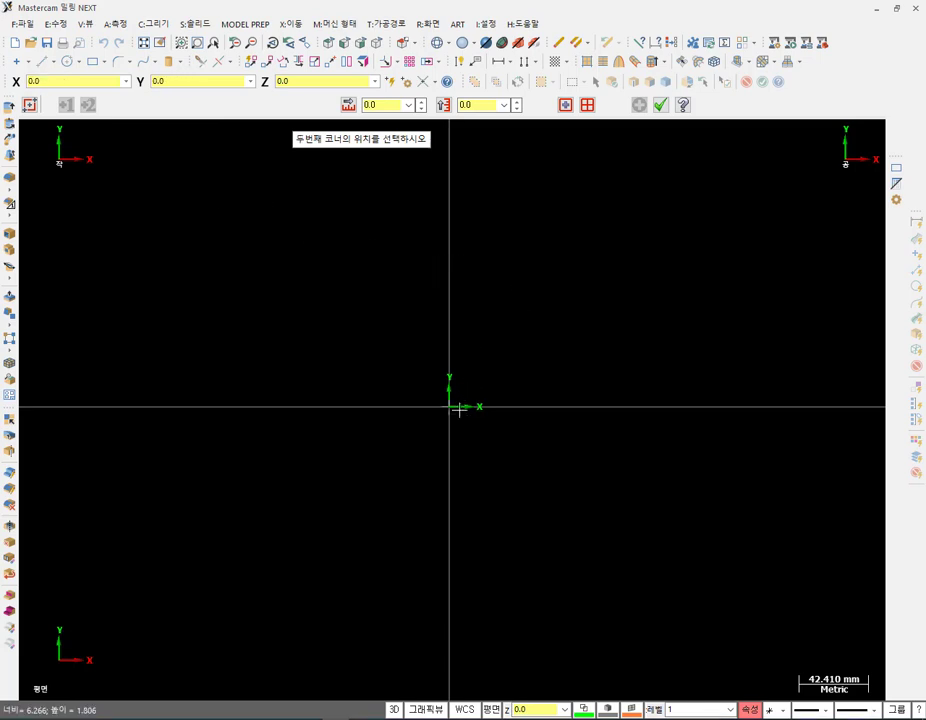
left_click(686, 185)
scroll(649, 215, "down", 1)
scroll(651, 213, "up", 5)
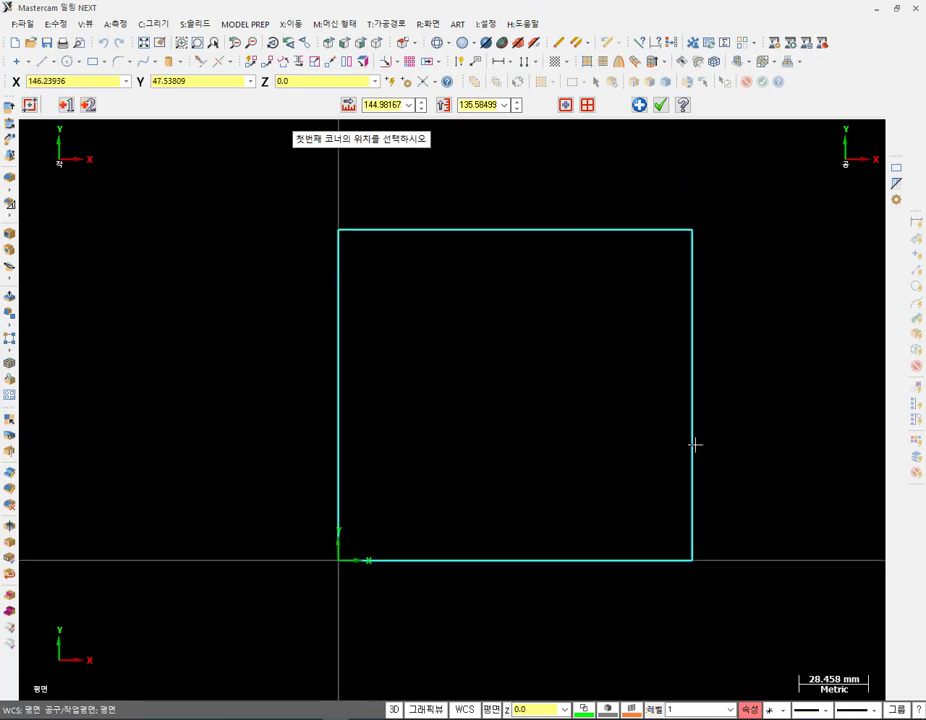
- Set the rectangle's width and height both to 70 mm and accept it
left_click(380, 105)
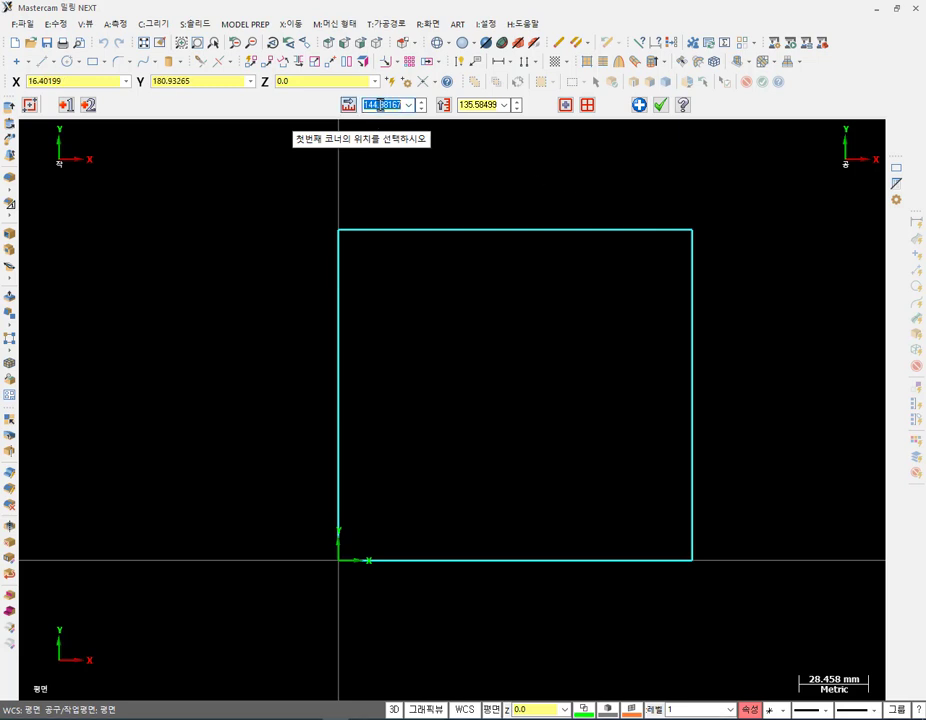
type("70")
key("Return")
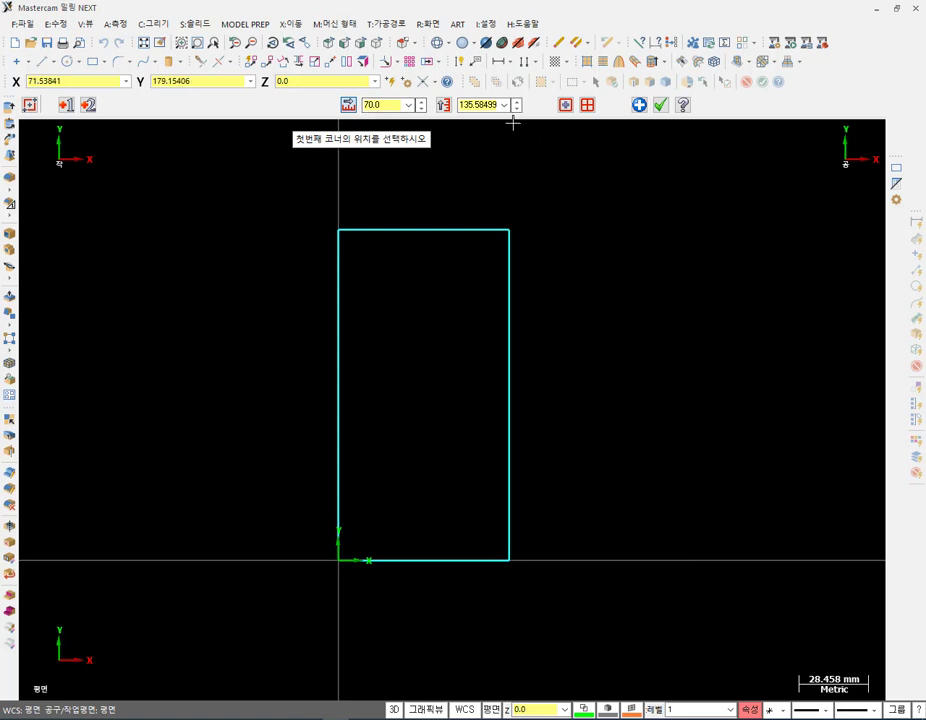
left_click(485, 104)
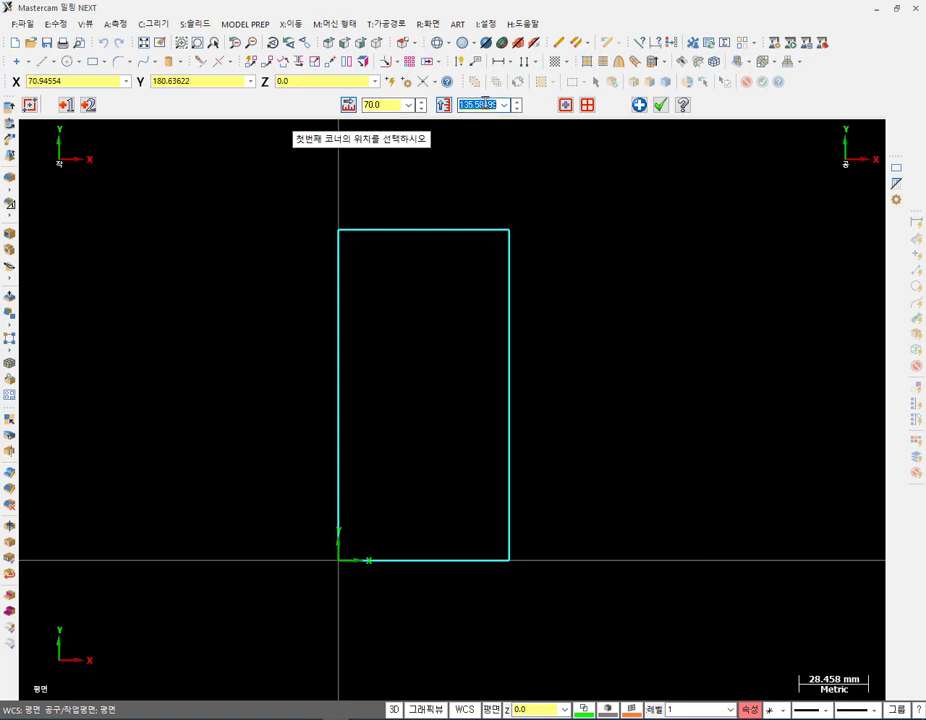
type("70")
key("Return")
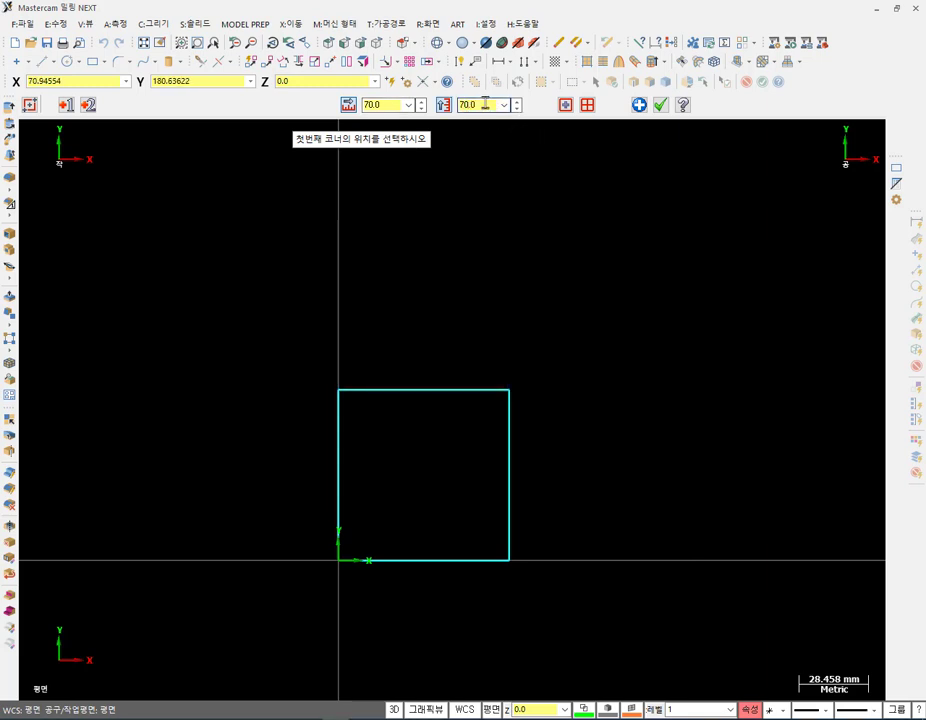
left_click(659, 104)
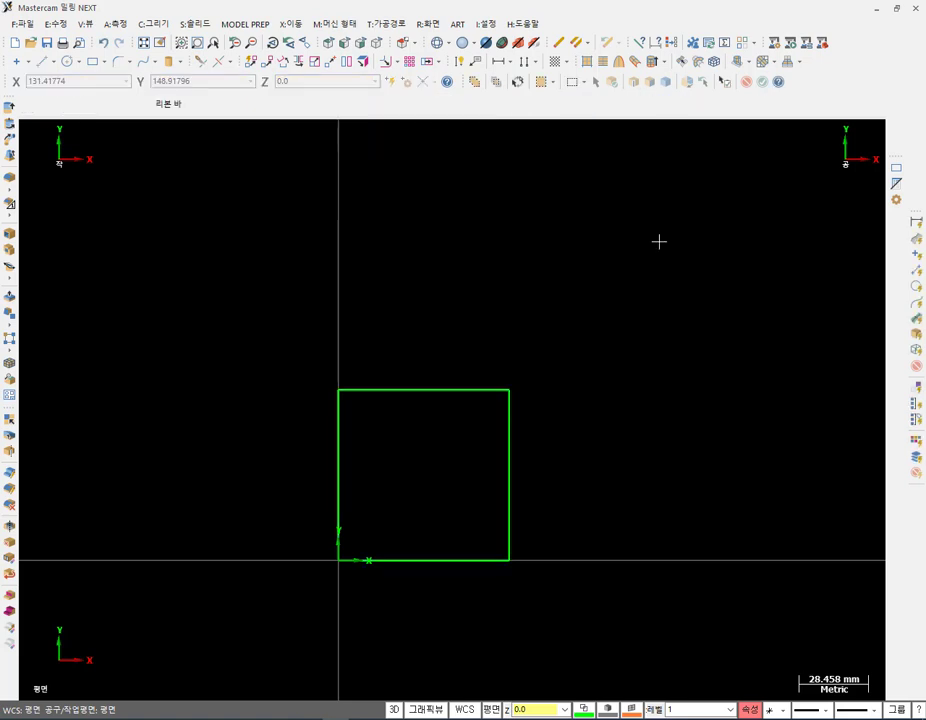
- Create an inward copy of the square's closed outline with a contour offset of 5 mm
scroll(325, 540, "up", 4)
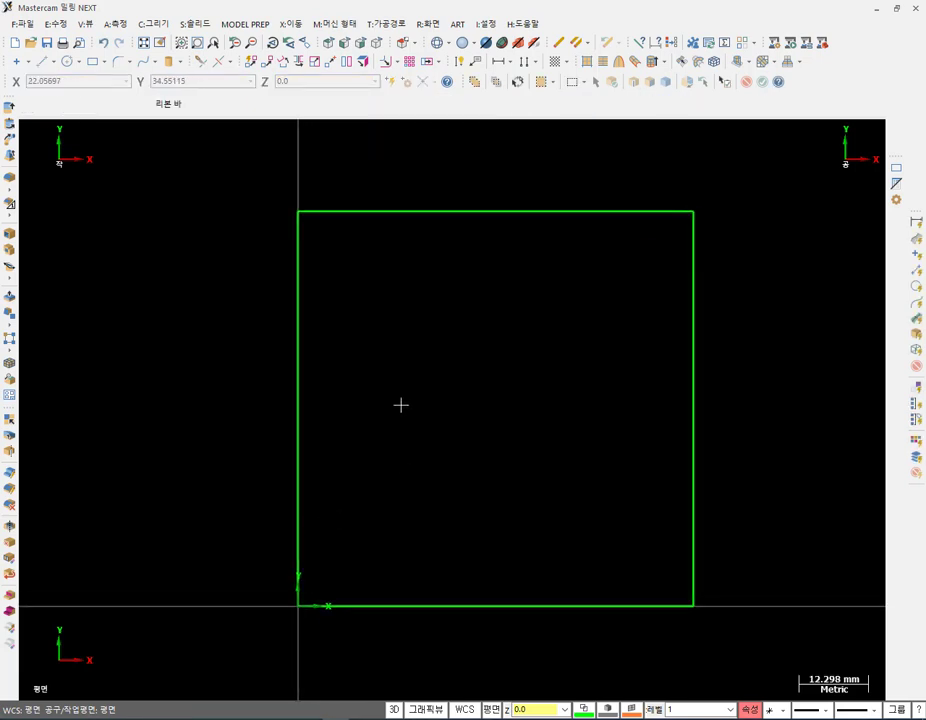
left_click(298, 379)
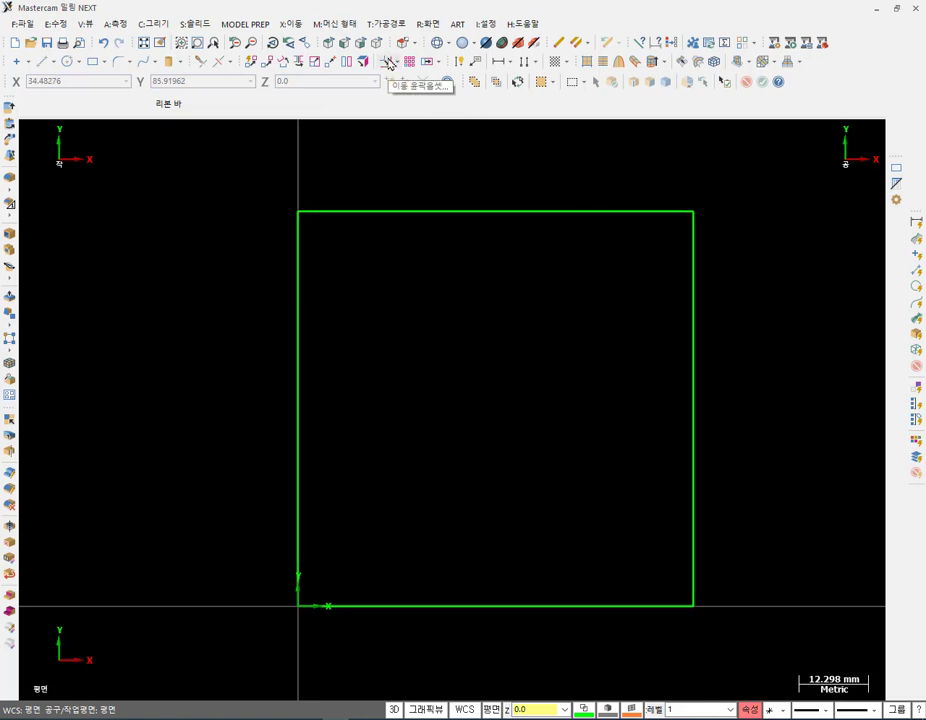
left_click(390, 61)
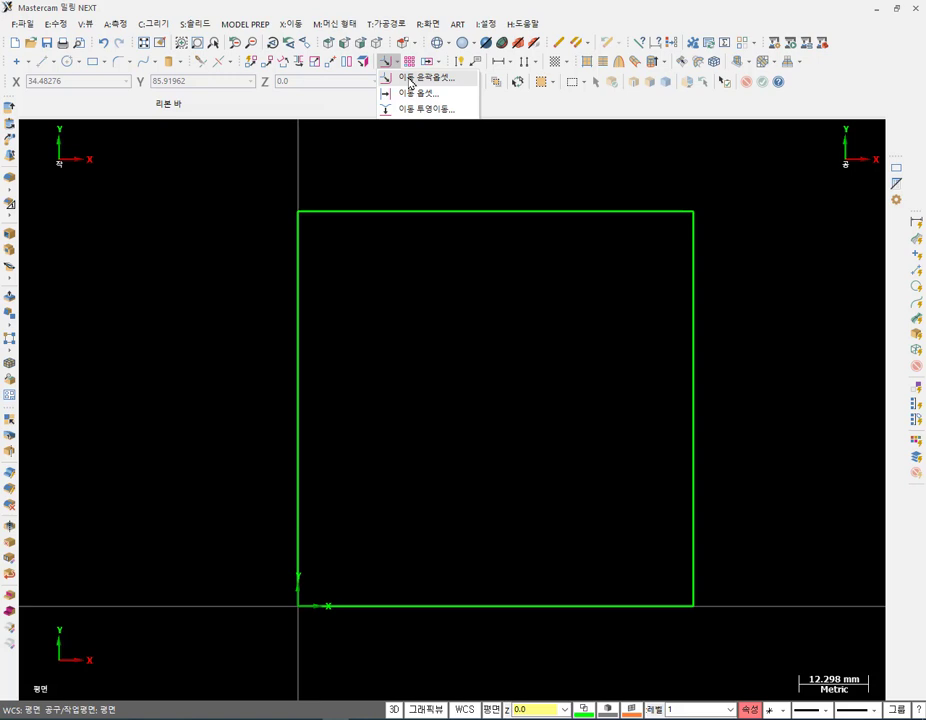
left_click(409, 78)
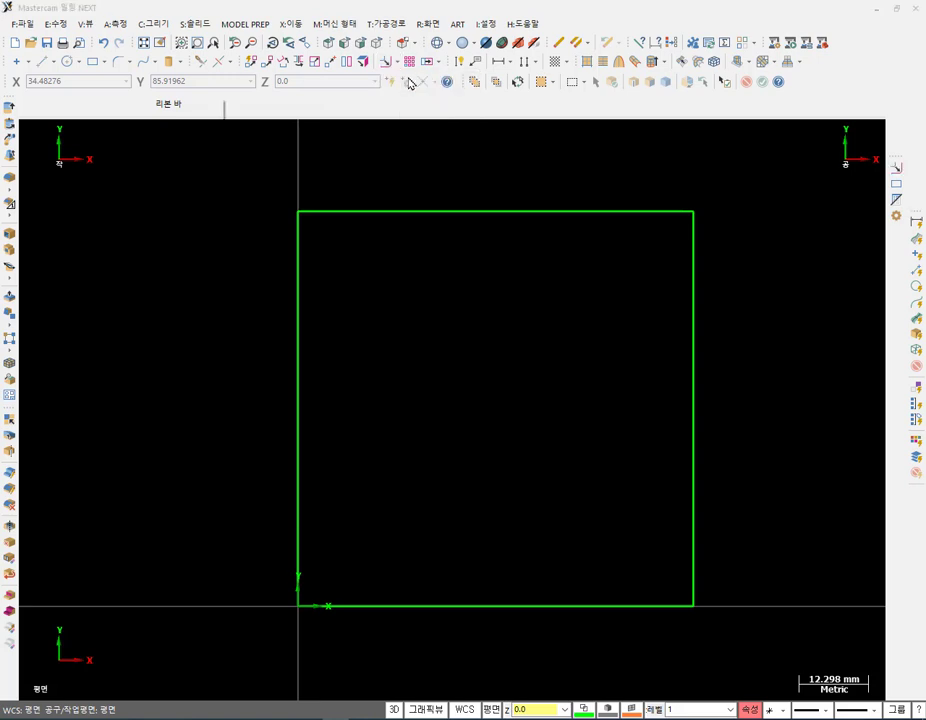
left_click(422, 205)
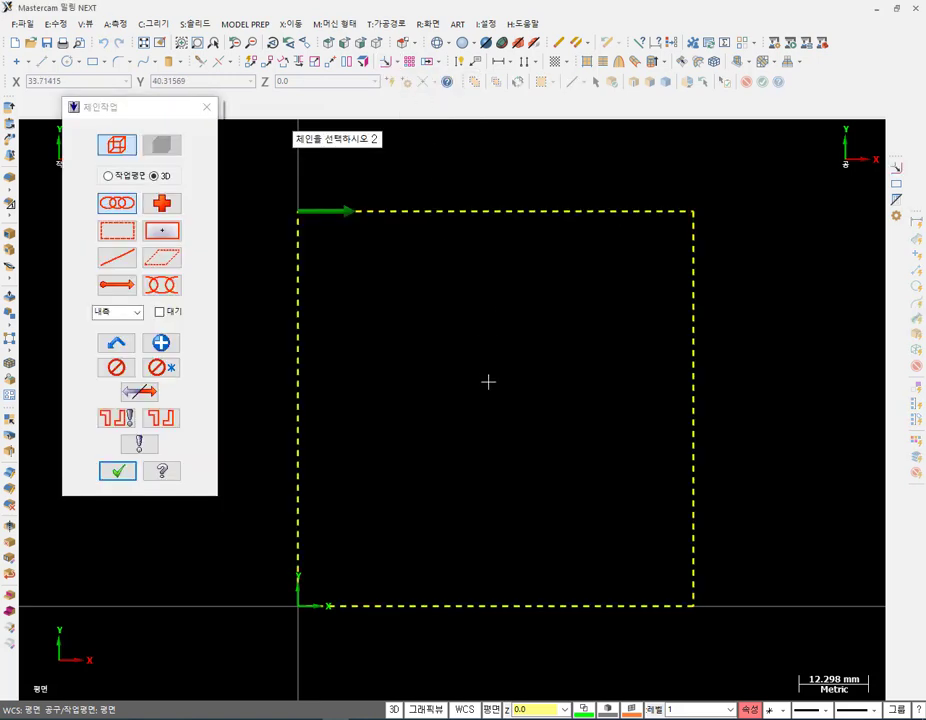
left_click(114, 474)
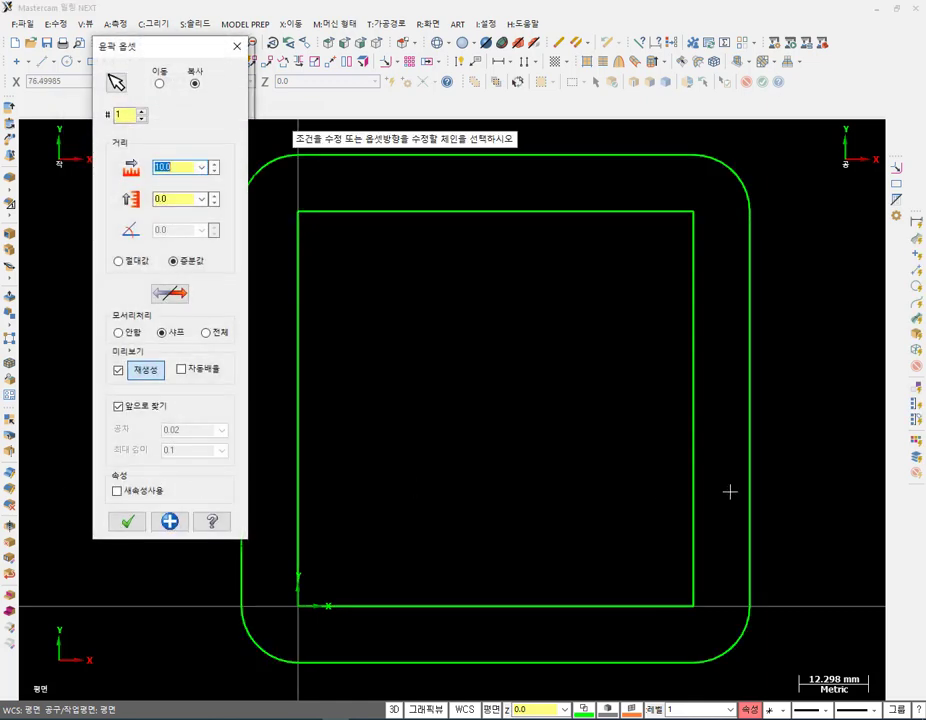
scroll(730, 490, "down", 1)
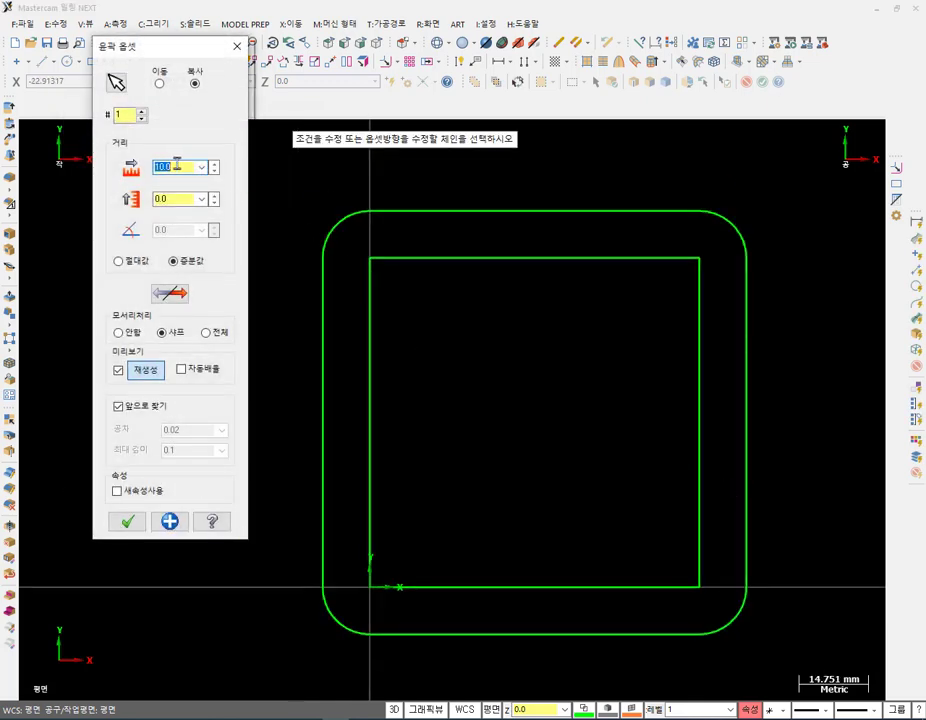
type("5")
key("Return")
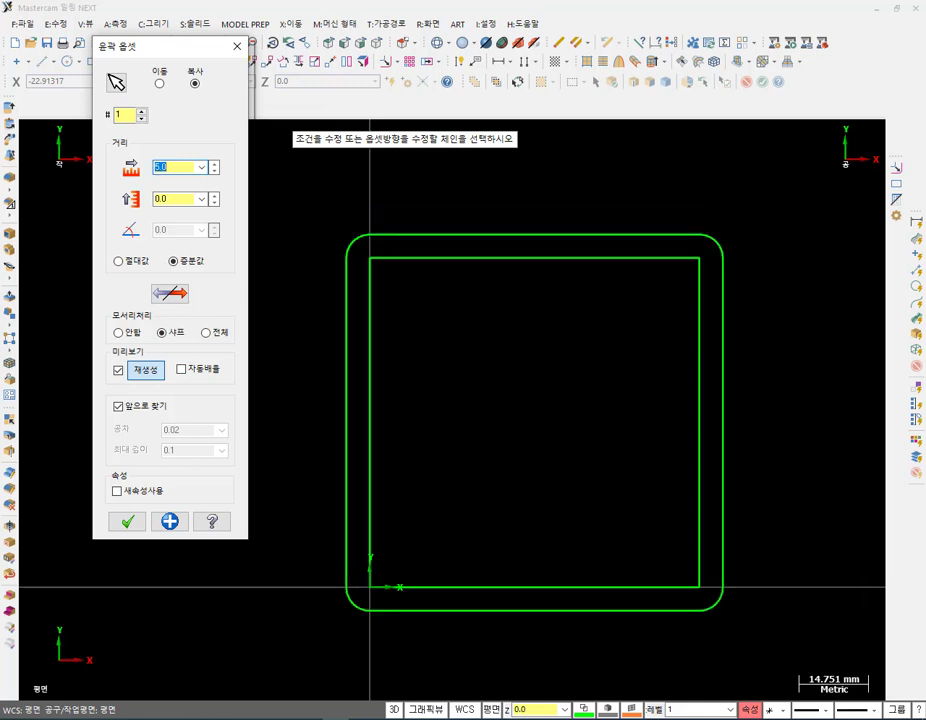
left_click(168, 296)
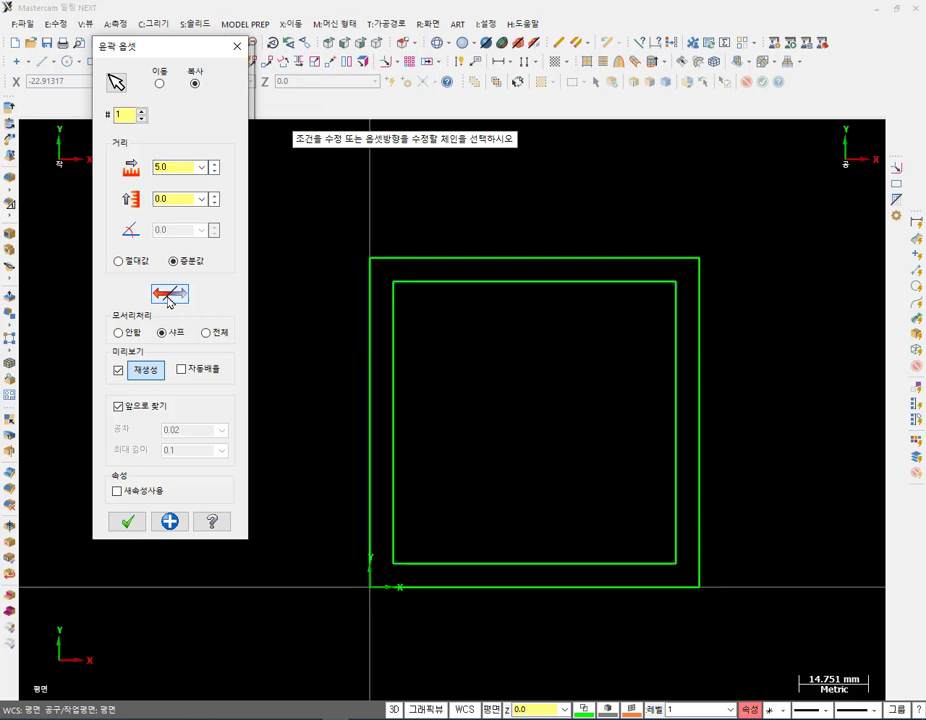
scroll(510, 414, "up", 2)
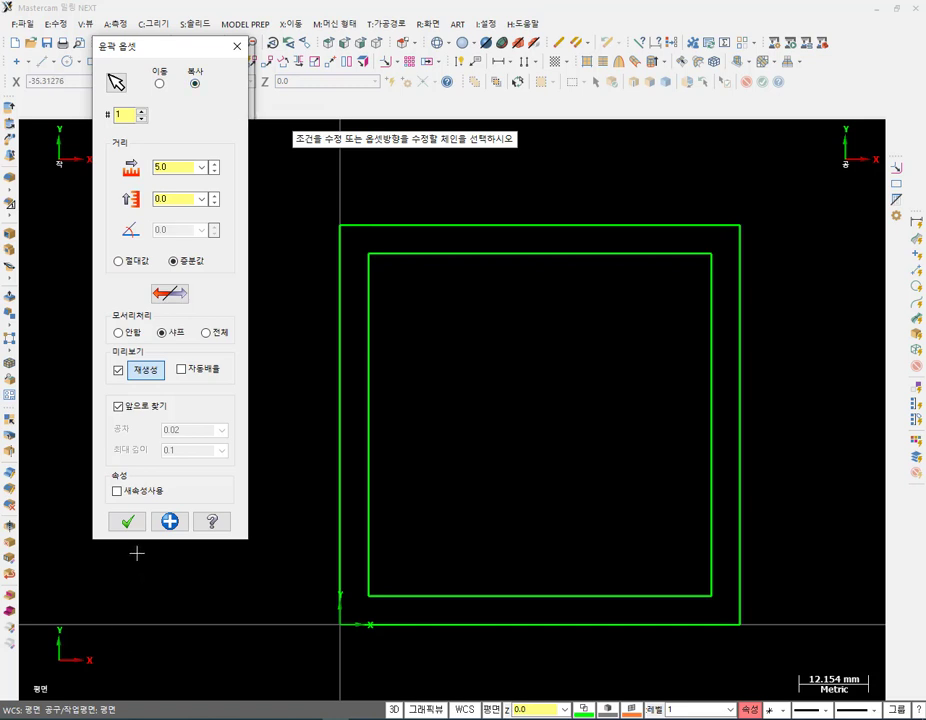
left_click(127, 522)
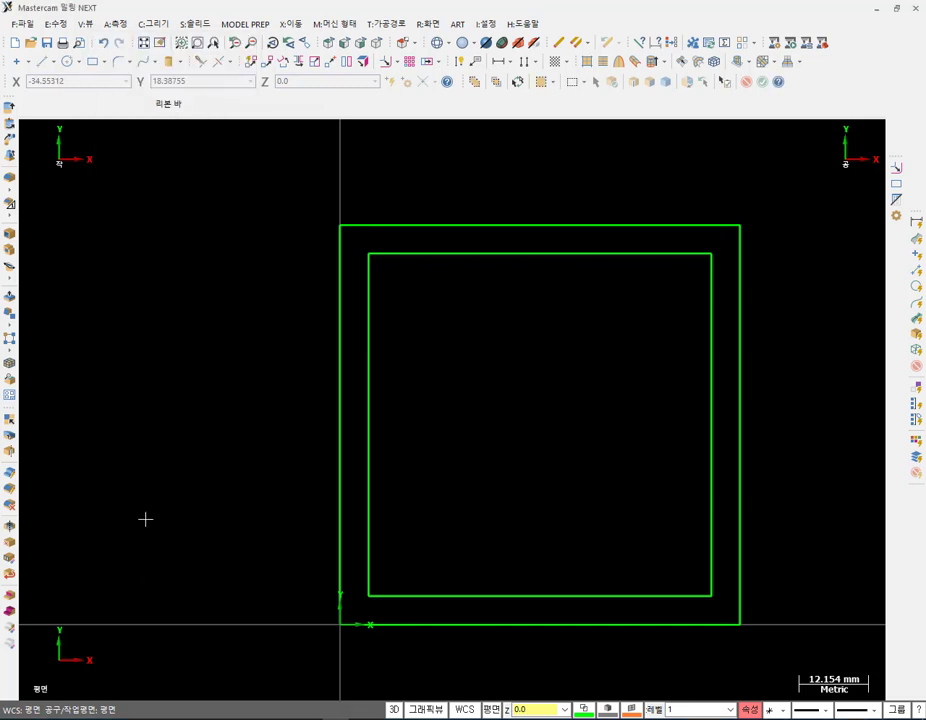
- Dimension the outer square's width below its lower edge and its height beside its left edge
scroll(799, 629, "up", 1)
scroll(799, 629, "down", 1)
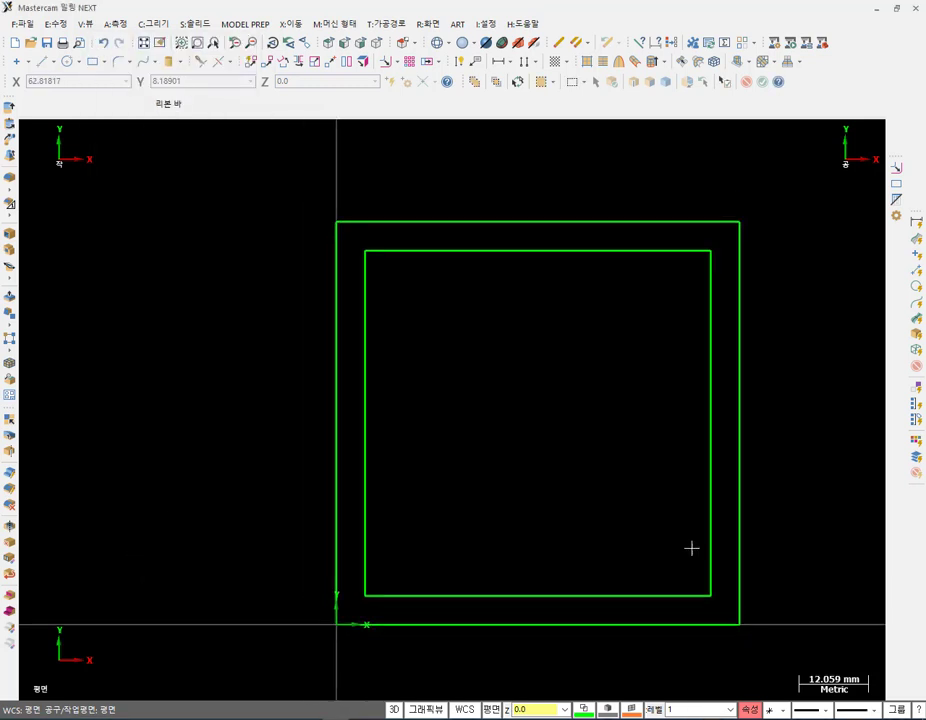
left_click(459, 63)
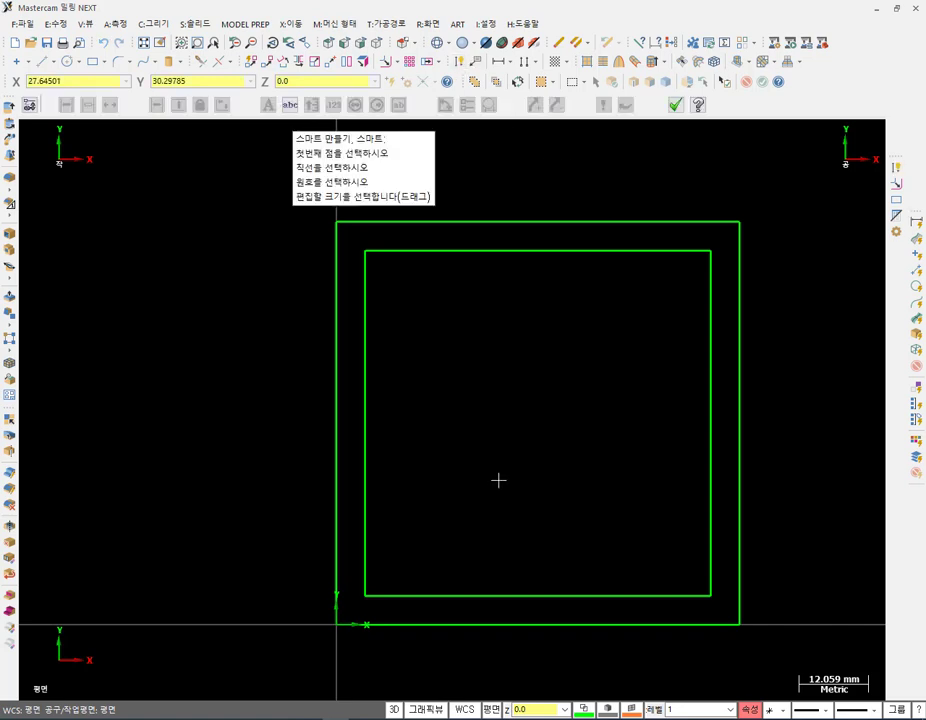
left_click(490, 626)
left_click(474, 659)
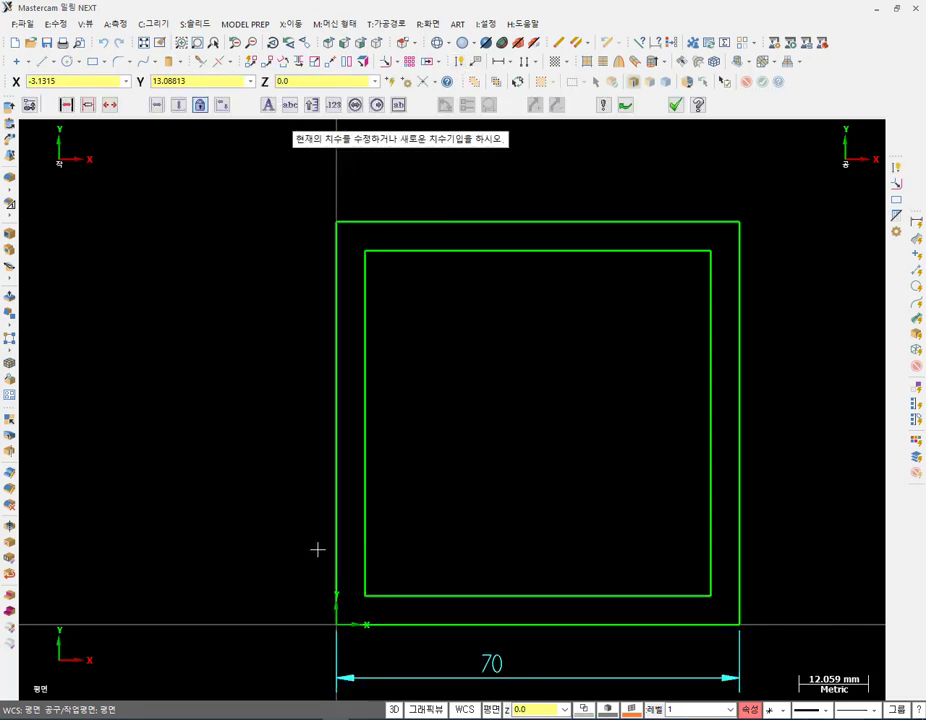
left_click(336, 558)
left_click(307, 430)
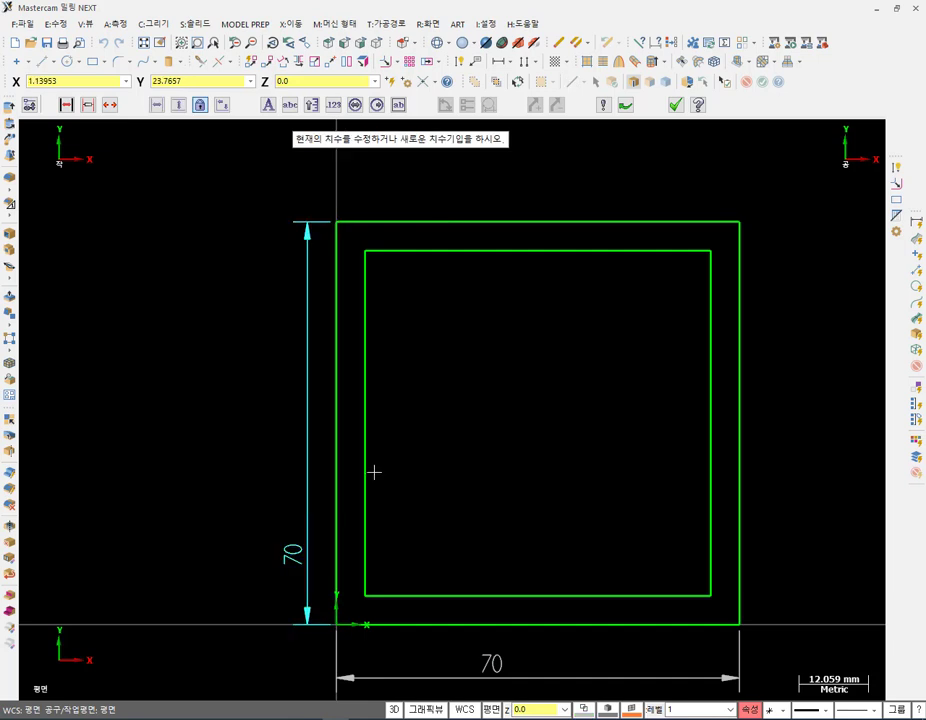
scroll(442, 447, "down", 2)
left_click(676, 105)
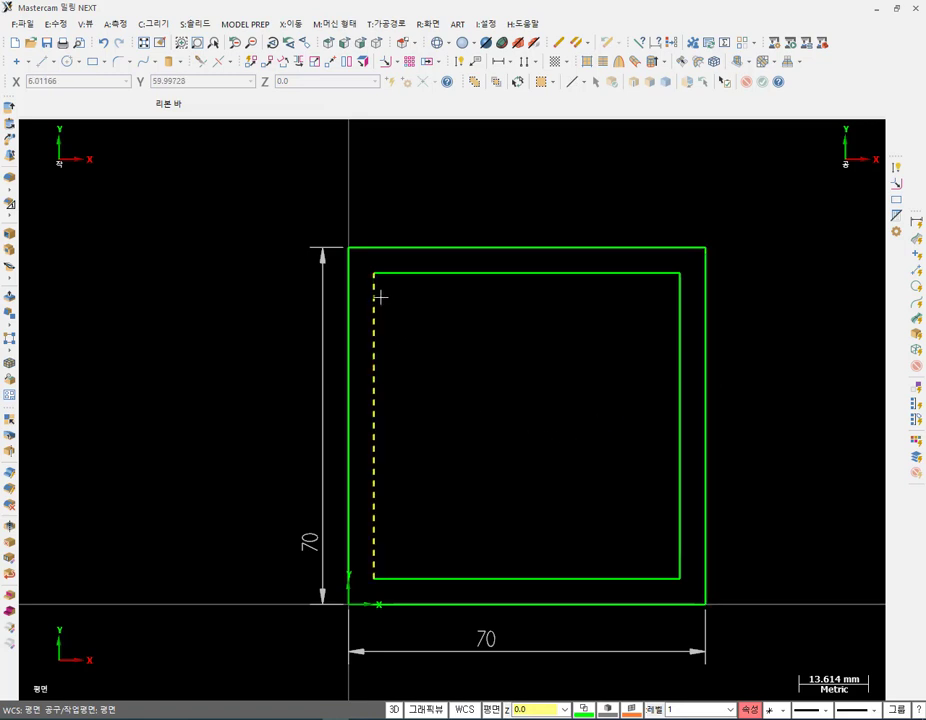
- Fillet the upper-left corner of the inner square with a normal 5 mm radius and apply it
left_click(422, 272)
left_click(158, 23)
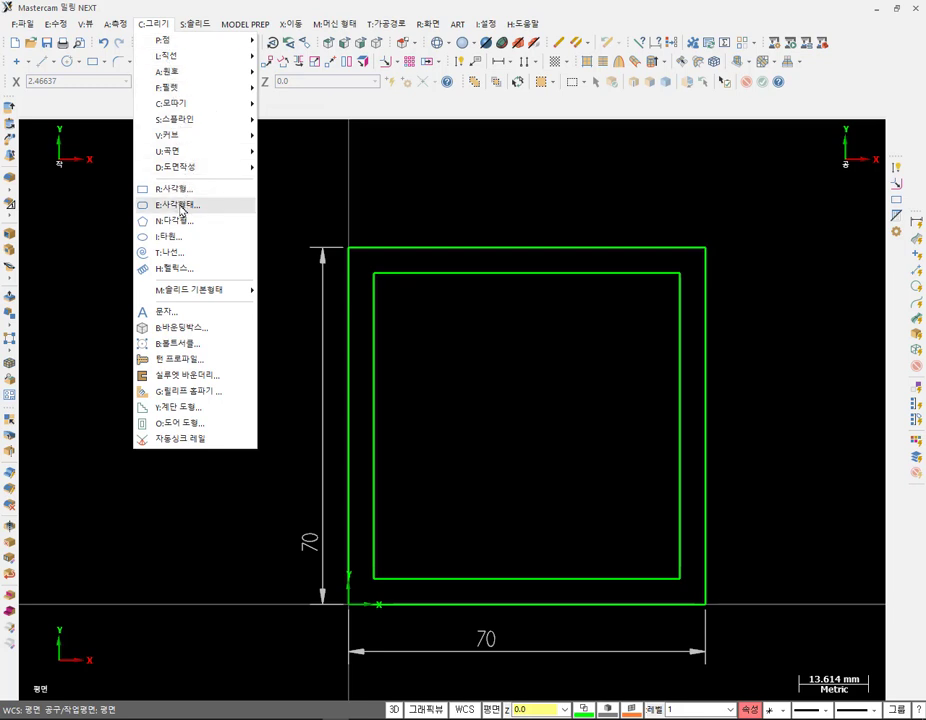
mouse_move(192, 88)
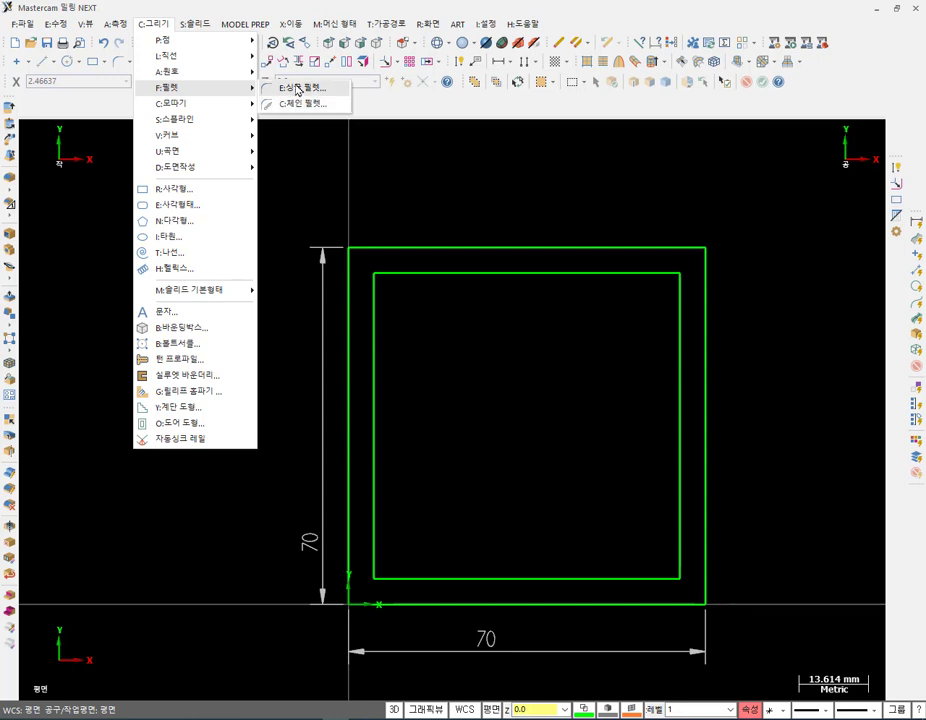
left_click(297, 90)
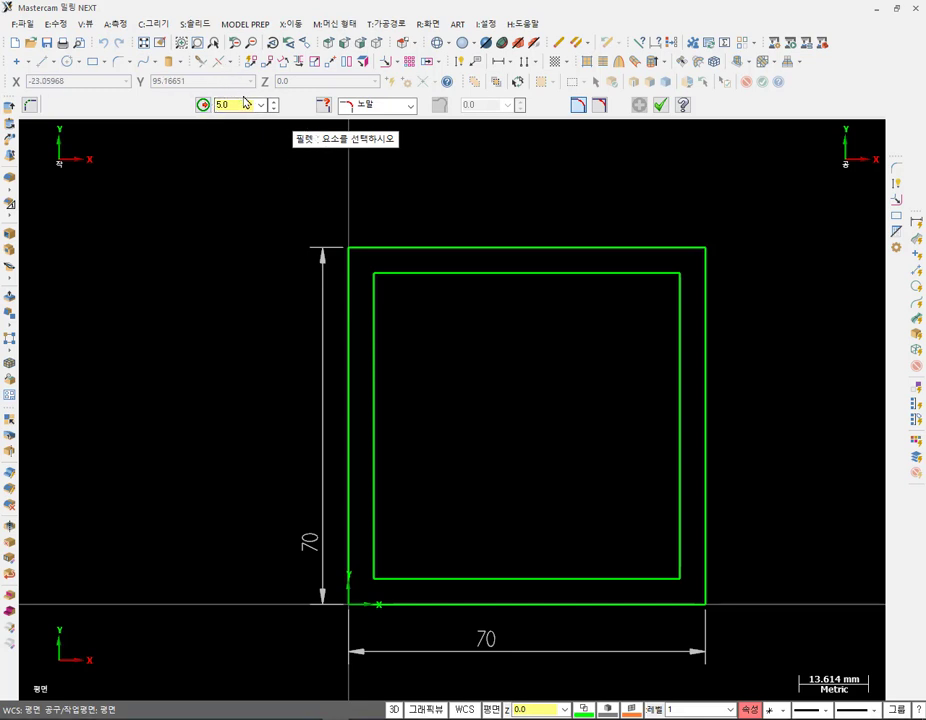
left_click(375, 318)
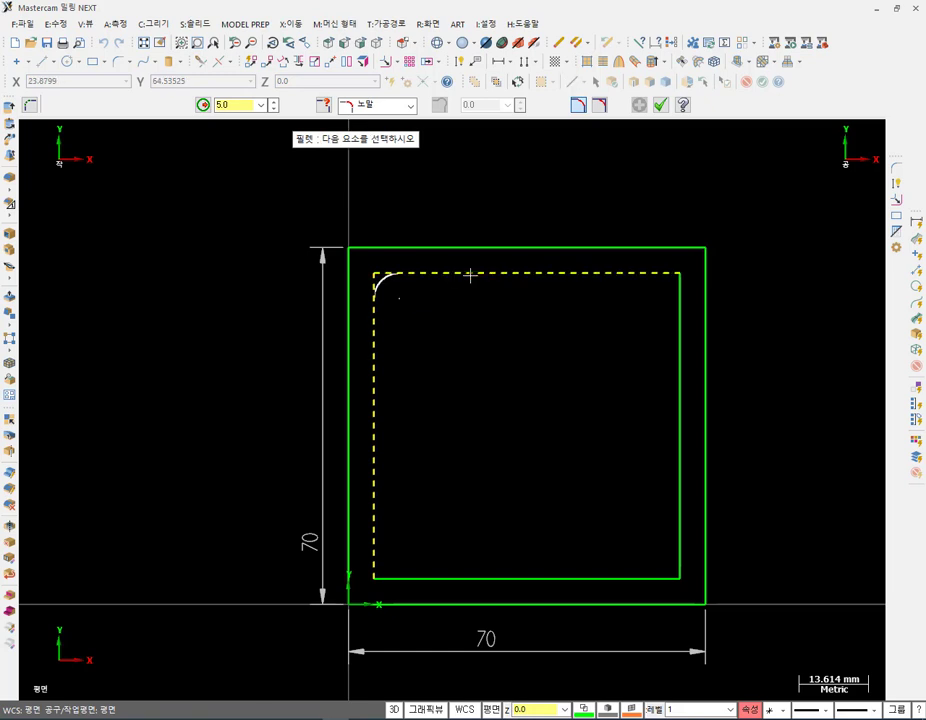
left_click(470, 275)
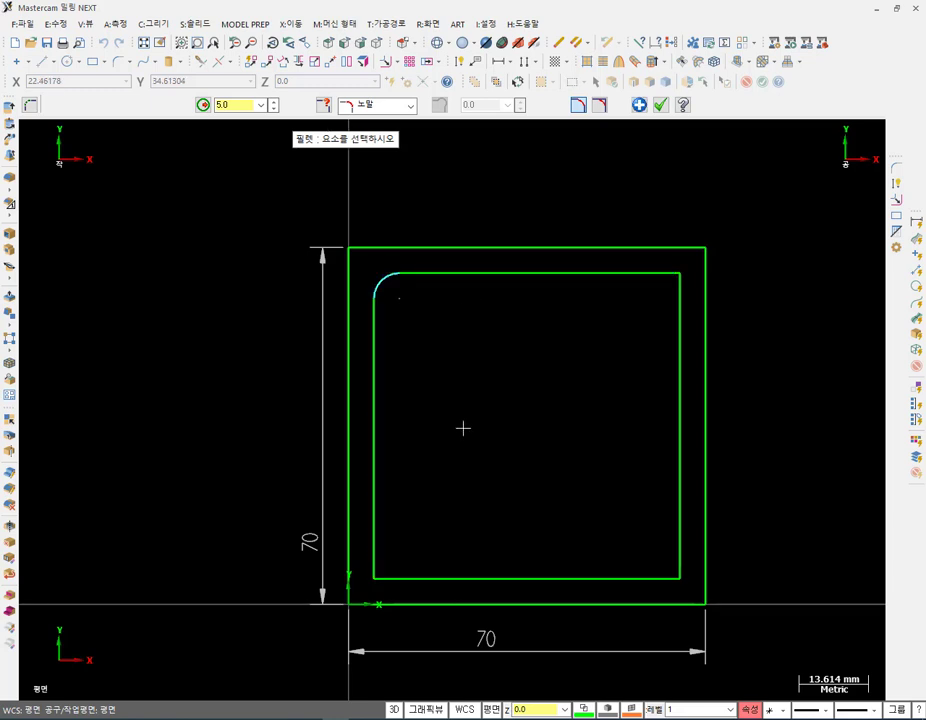
left_click(643, 107)
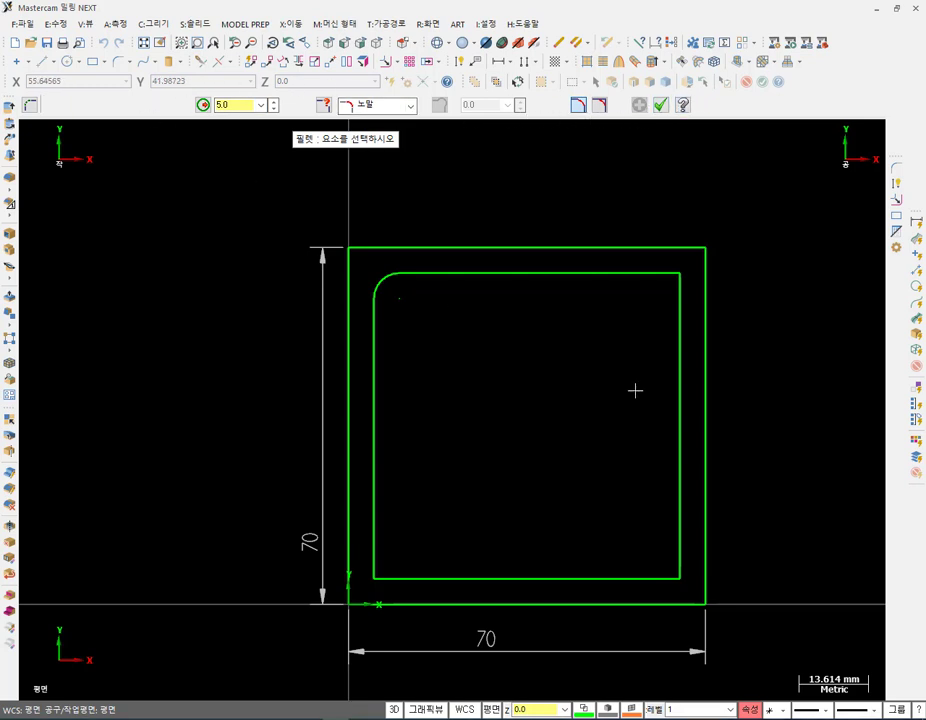
- Fillet the upper-right corner of the inner square with a normal 6 mm radius and accept it
left_click(640, 273)
left_click(676, 390)
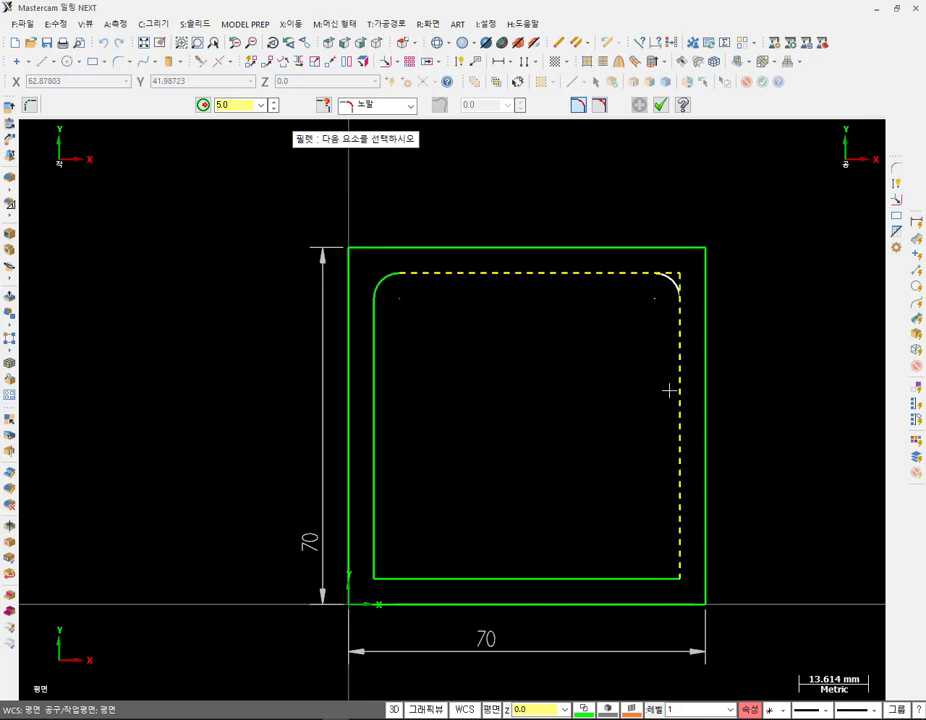
double_click(244, 104)
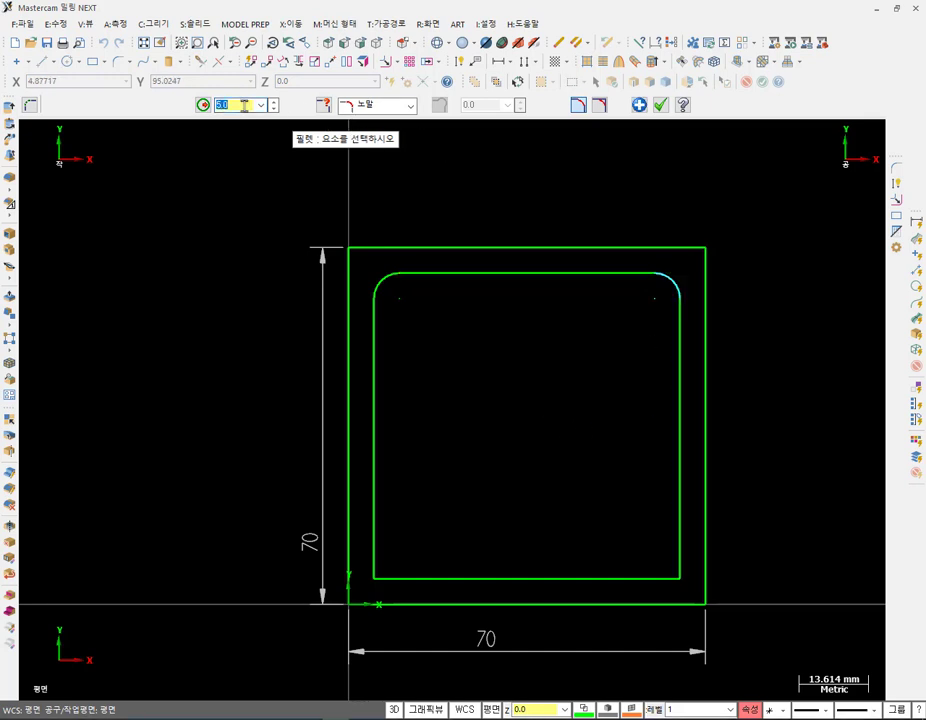
type("8")
key("Return")
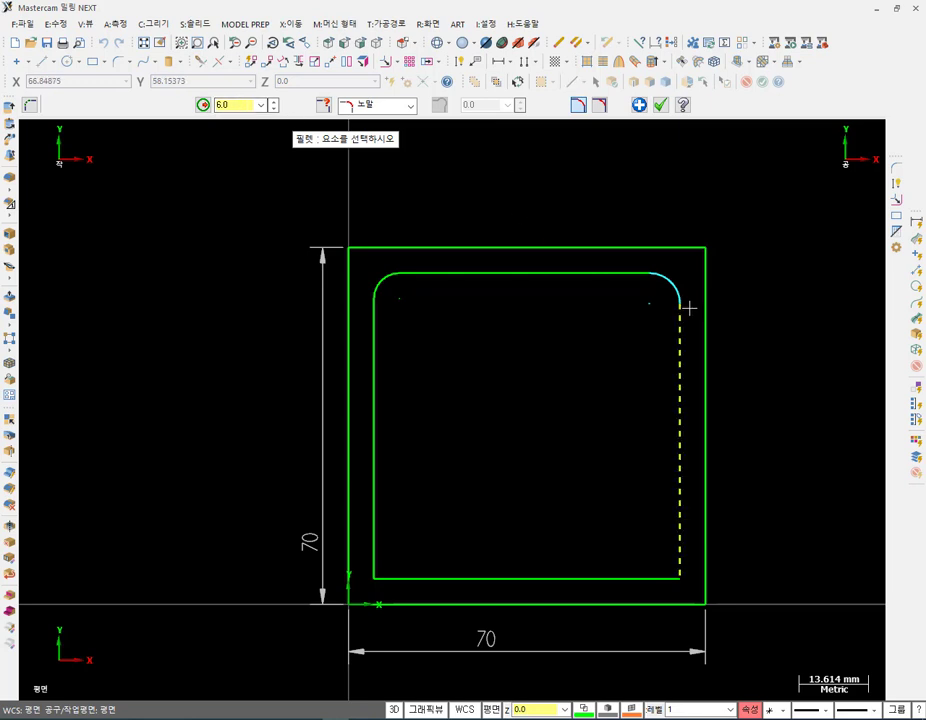
left_click(660, 105)
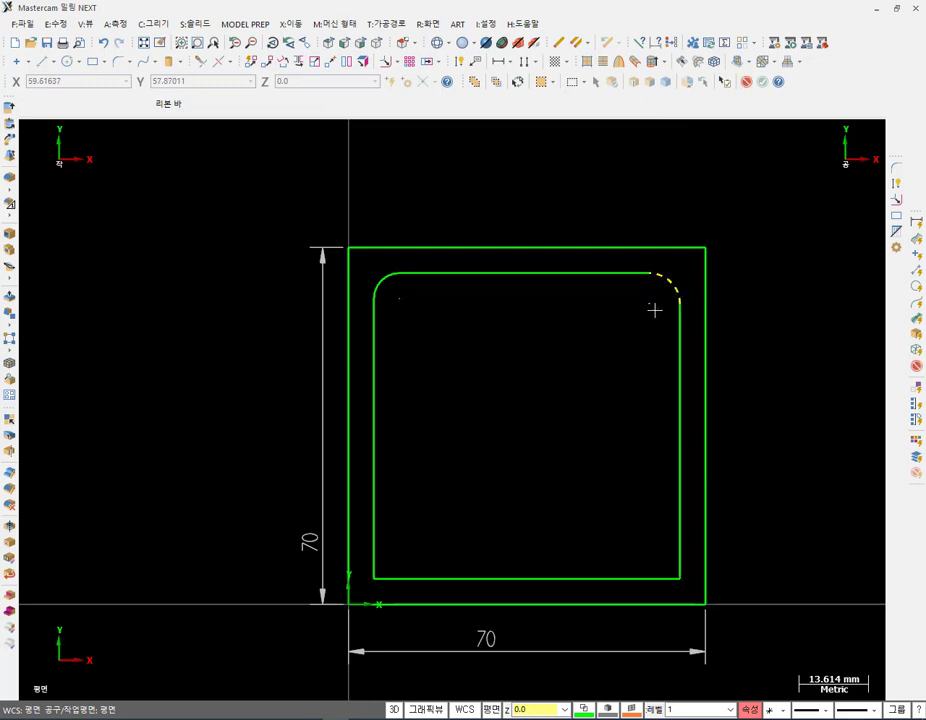
- Mirror the upper-right fillet arc about the line through its two endpoints, moving the arc instead of copying it
scroll(651, 184, "up", 7)
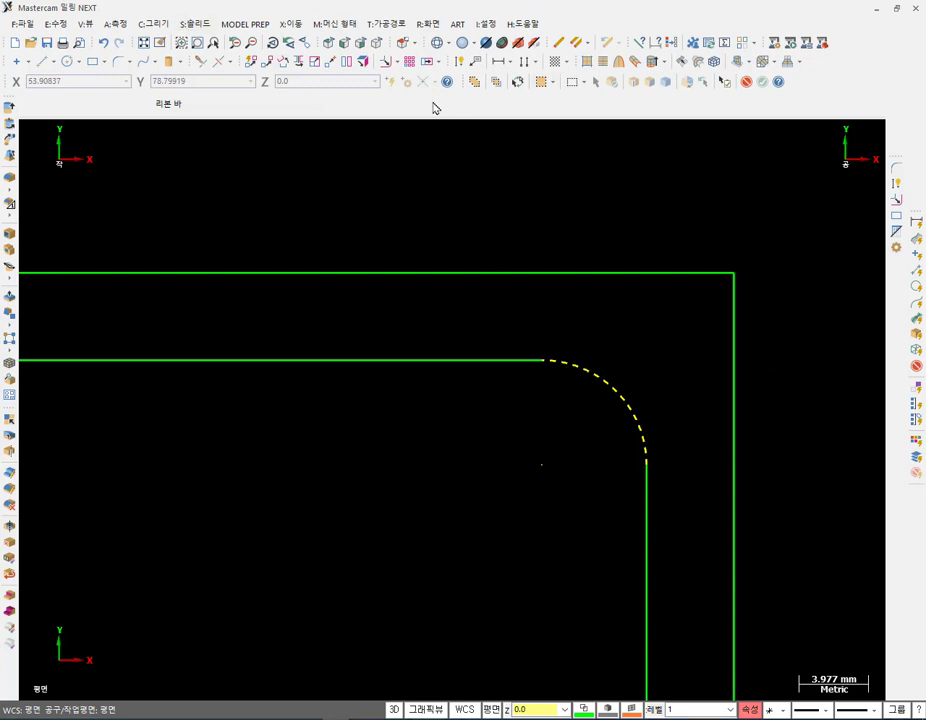
left_click(290, 23)
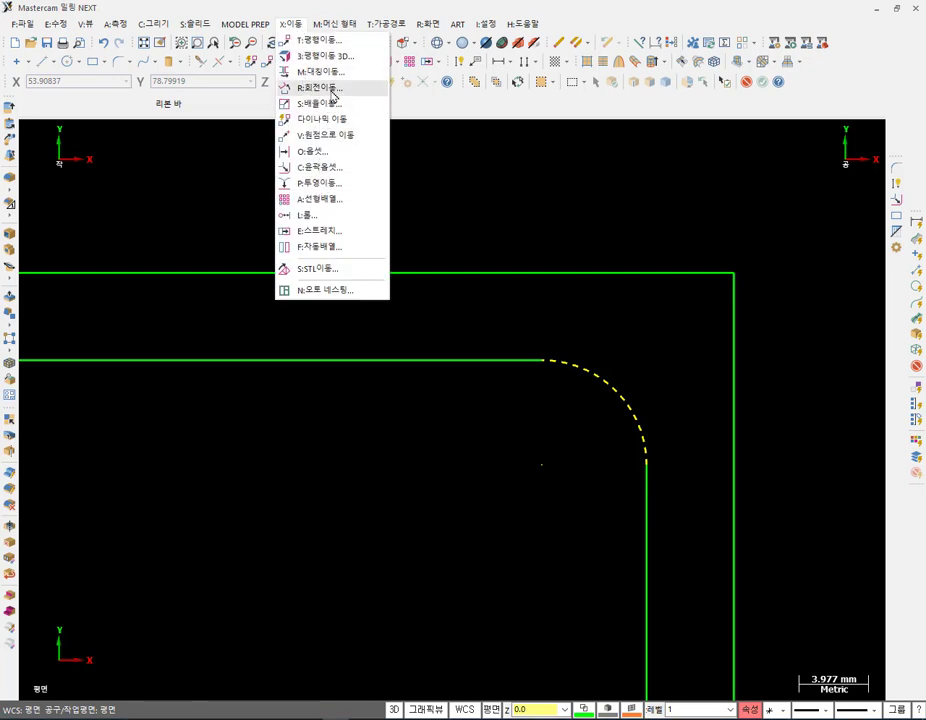
left_click(331, 76)
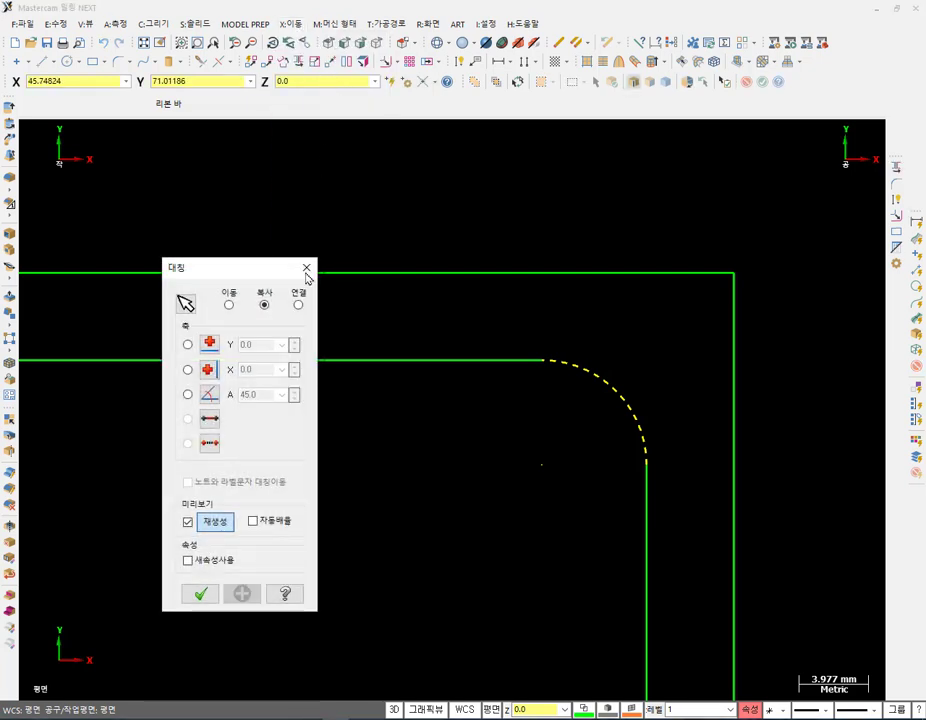
left_click(210, 443)
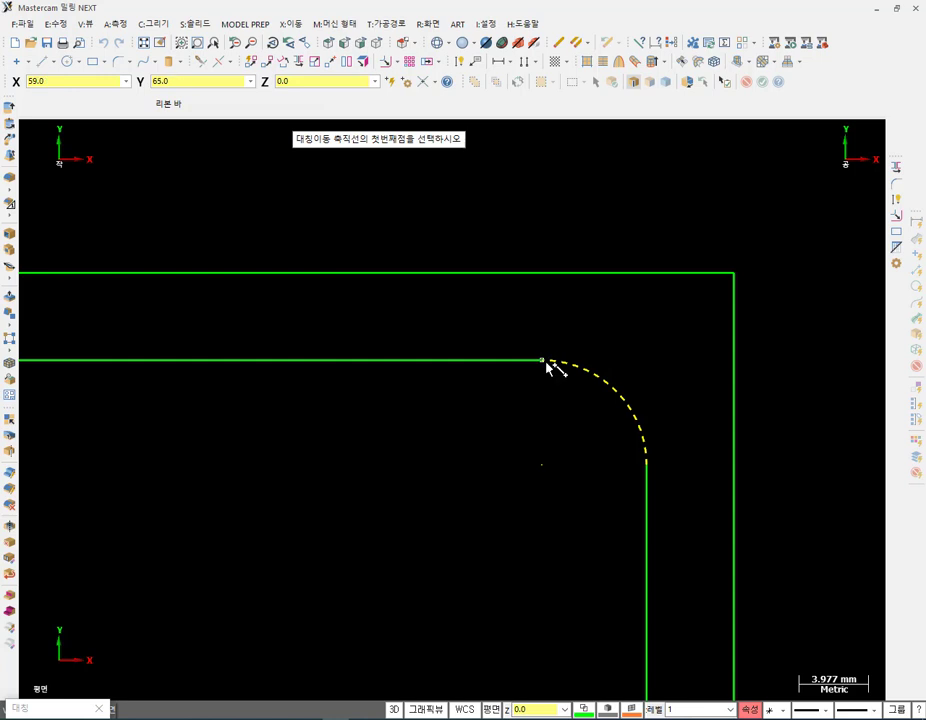
left_click(542, 360)
left_click(647, 462)
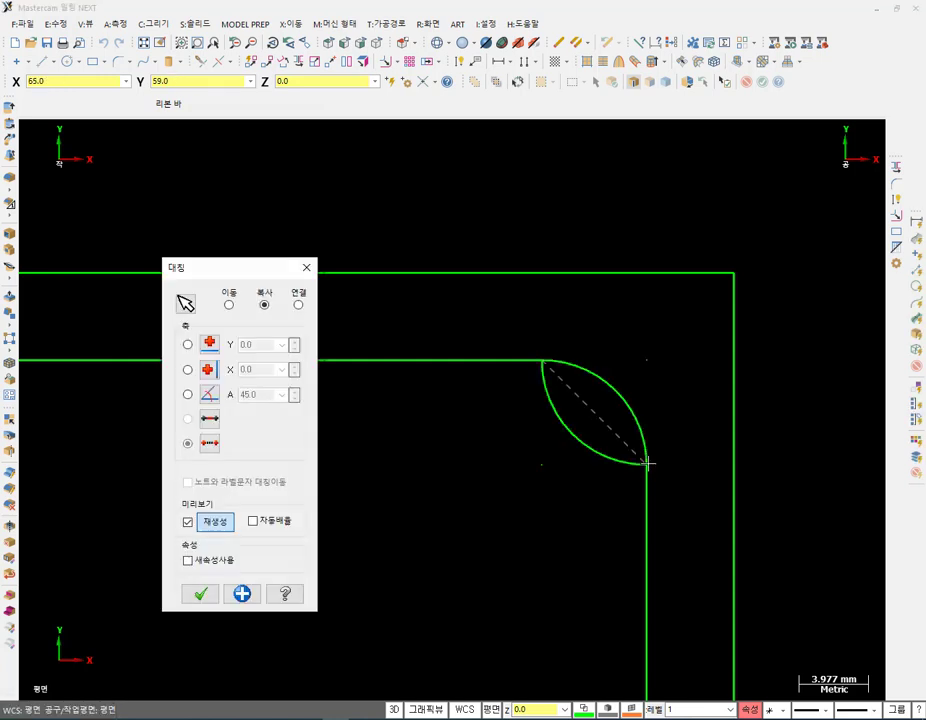
left_click(229, 305)
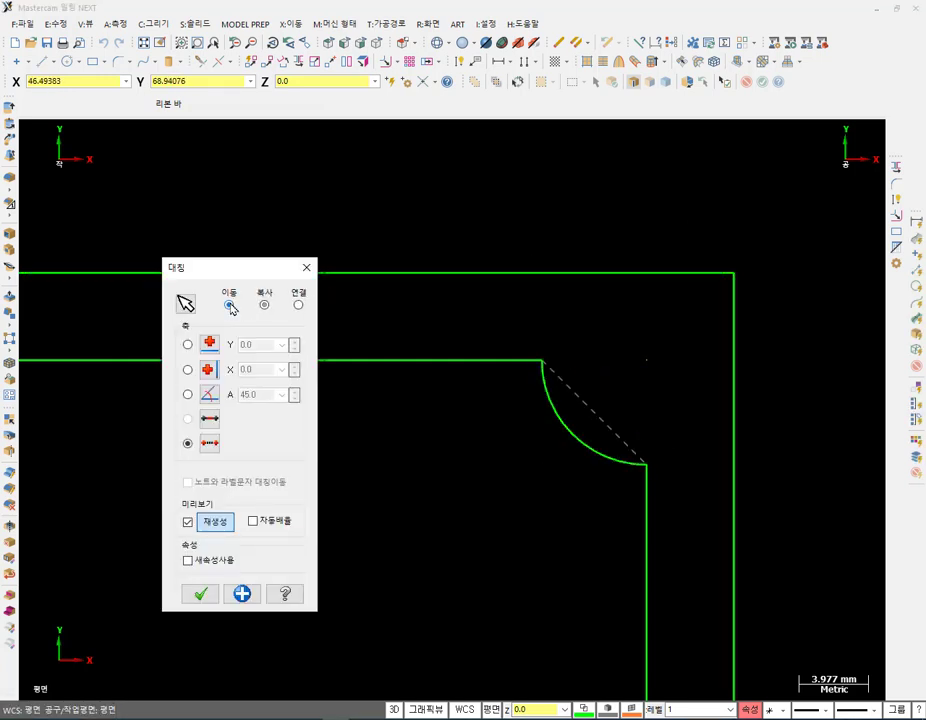